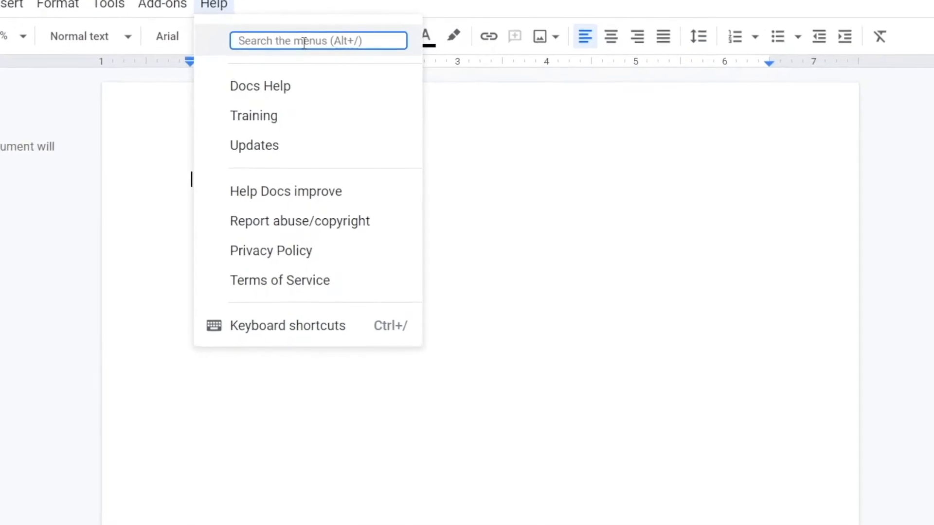
Step: Search the available commands for "page setup" and open the Page setup settings
text(page setup)
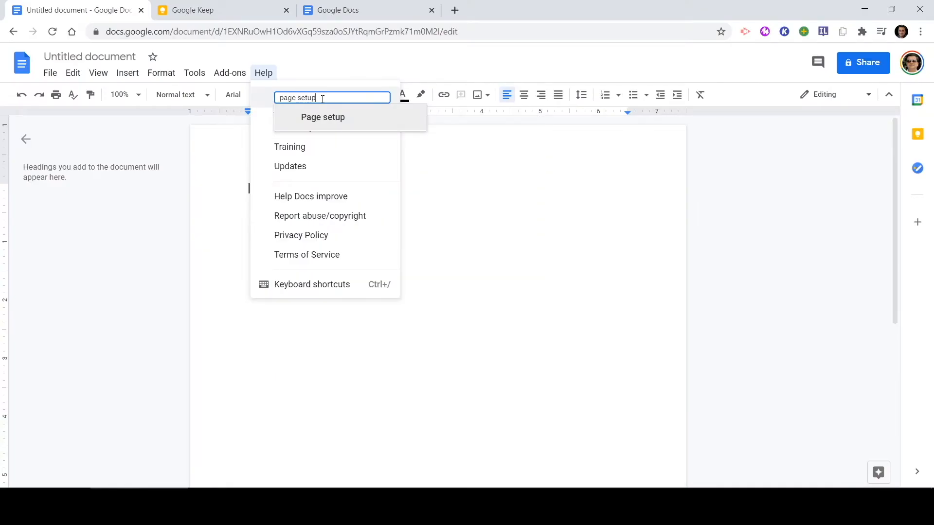
click(329, 119)
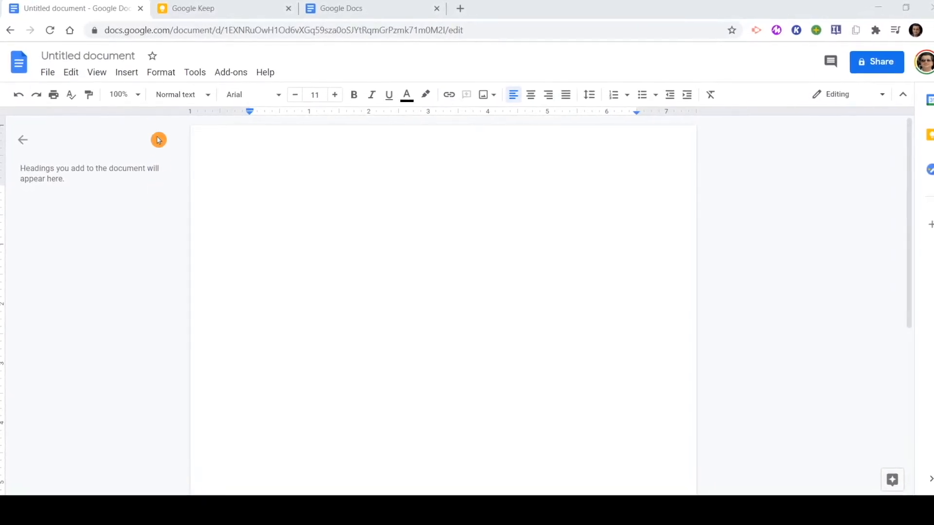
Step: Search the web for "Tiger" images and insert the front-facing close-up of the orange tiger's face with a green background into the document
click(127, 73)
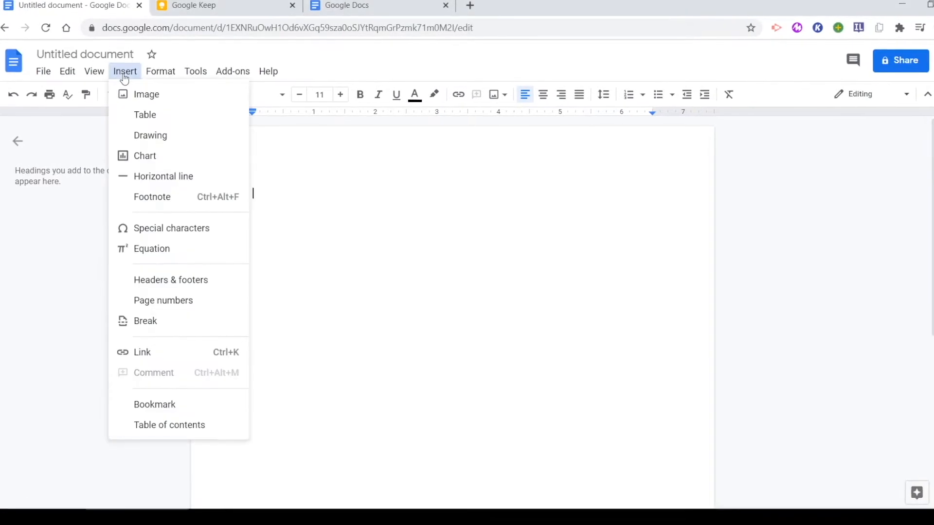
mouse_move(147, 96)
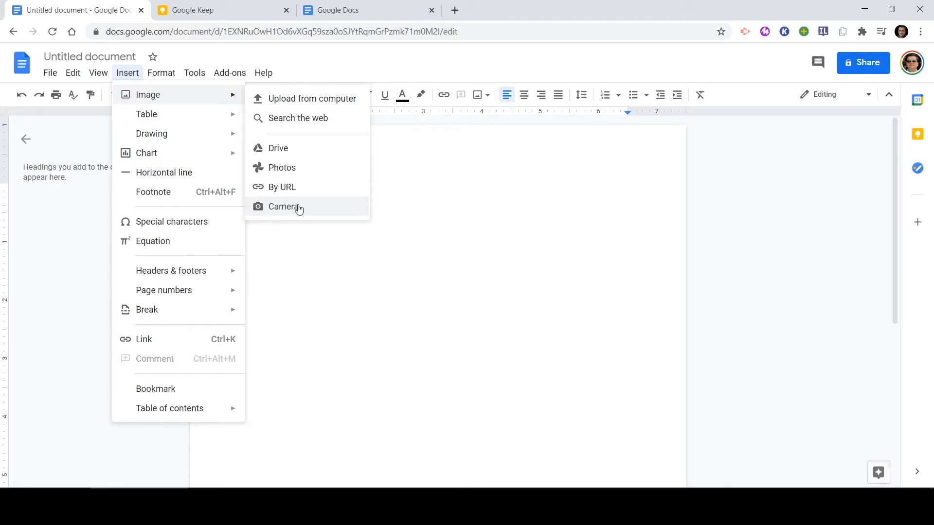
click(316, 119)
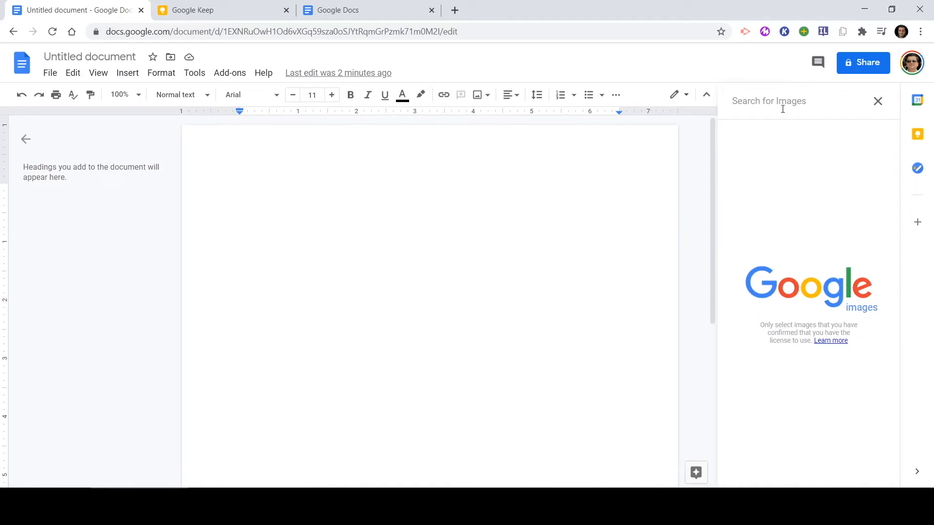
text(Tiger)
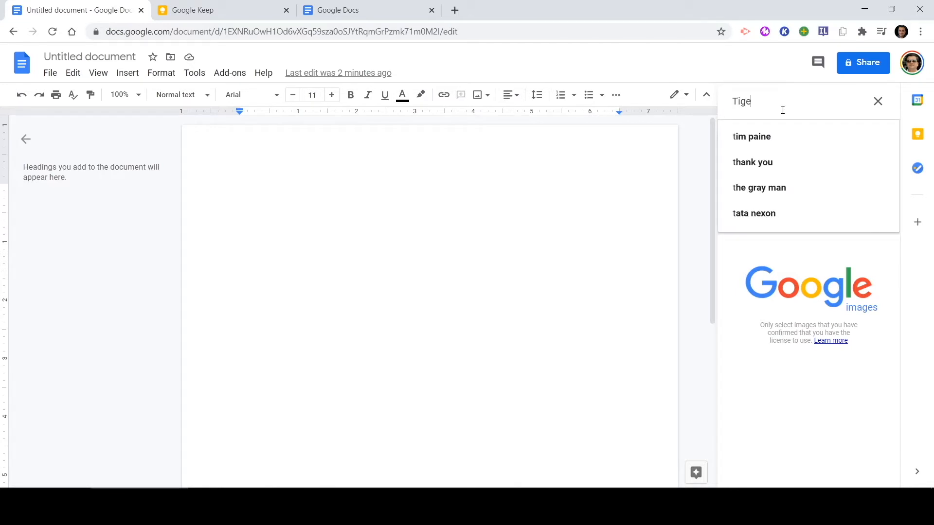
key(Return)
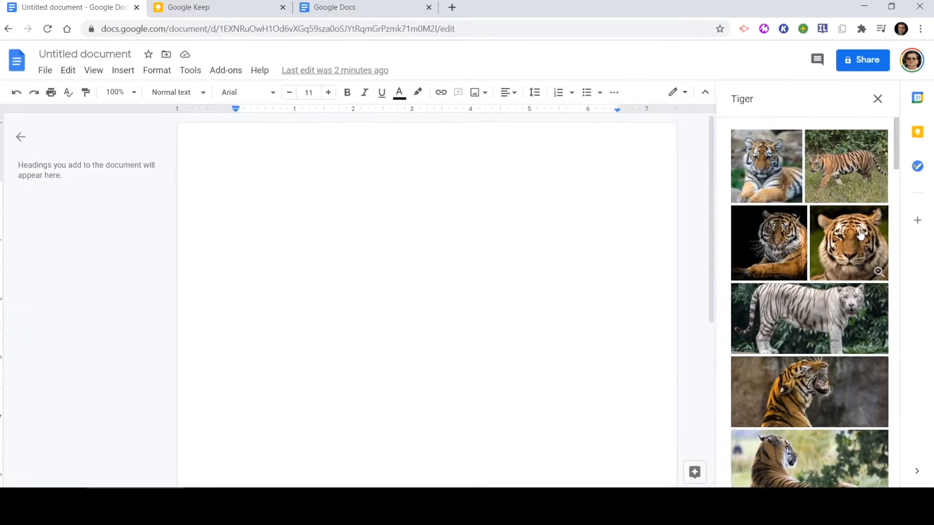
click(866, 201)
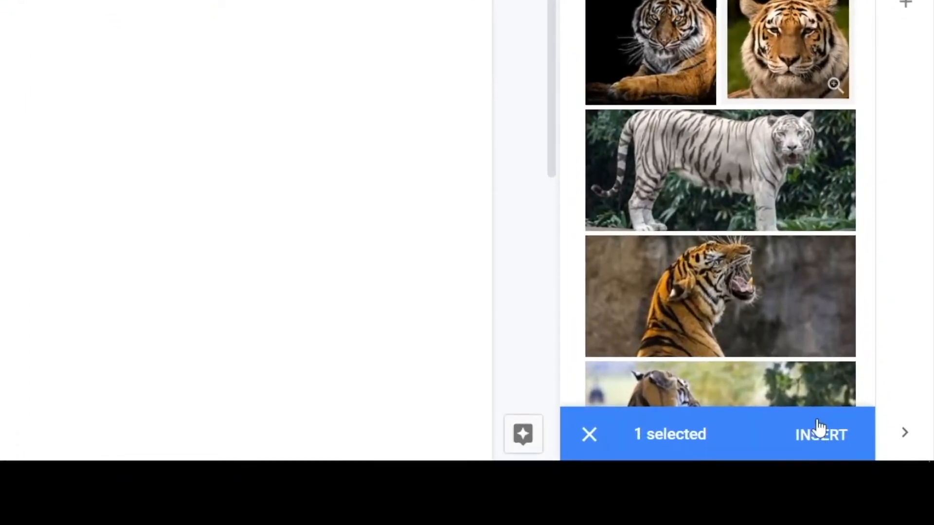
click(836, 447)
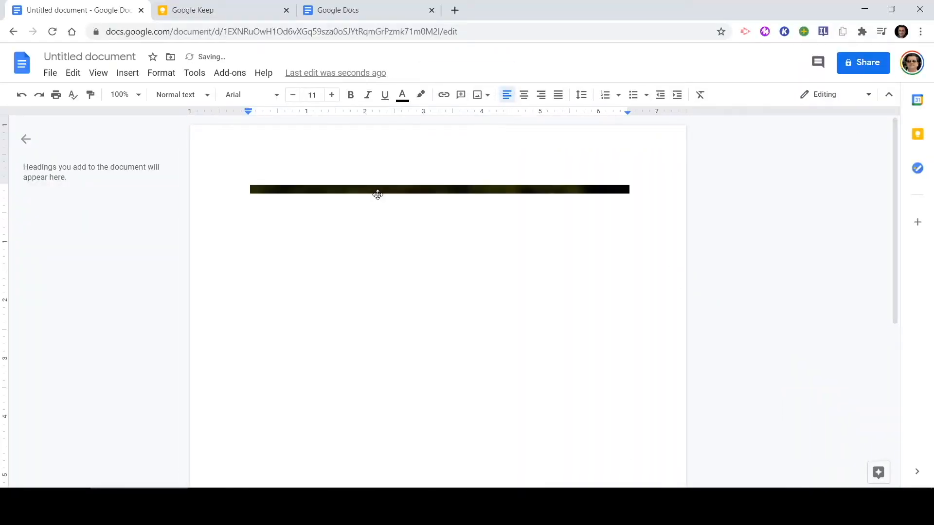
scroll(450, 285, down, 1)
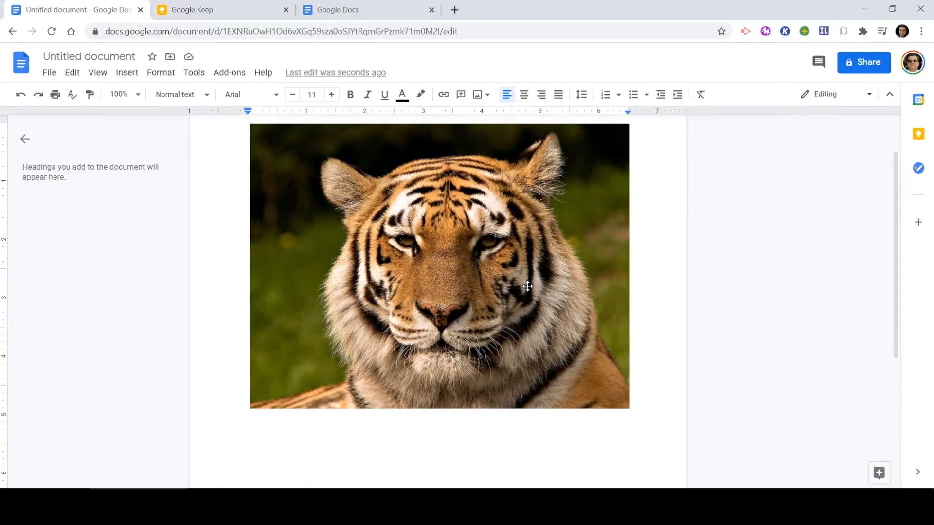
Step: Crop narrow strips off the right and left edges of the tiger image
click(482, 204)
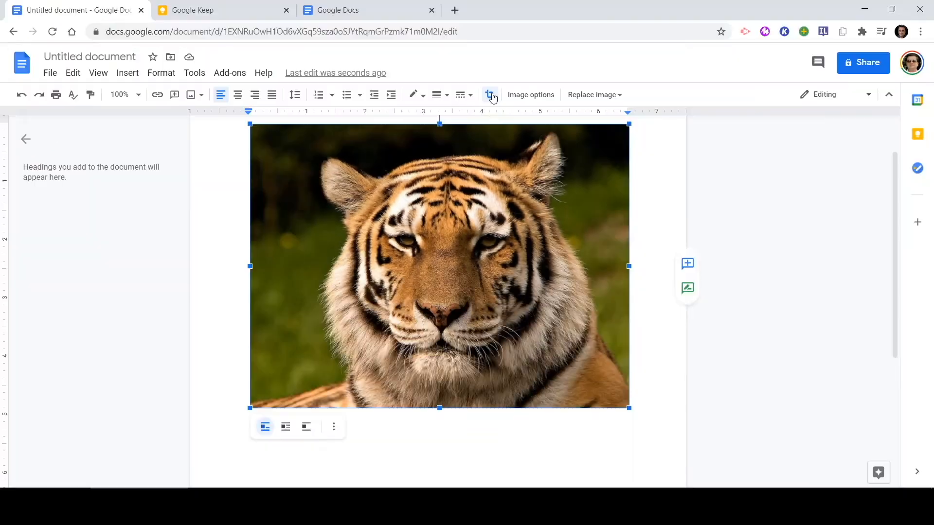
click(491, 95)
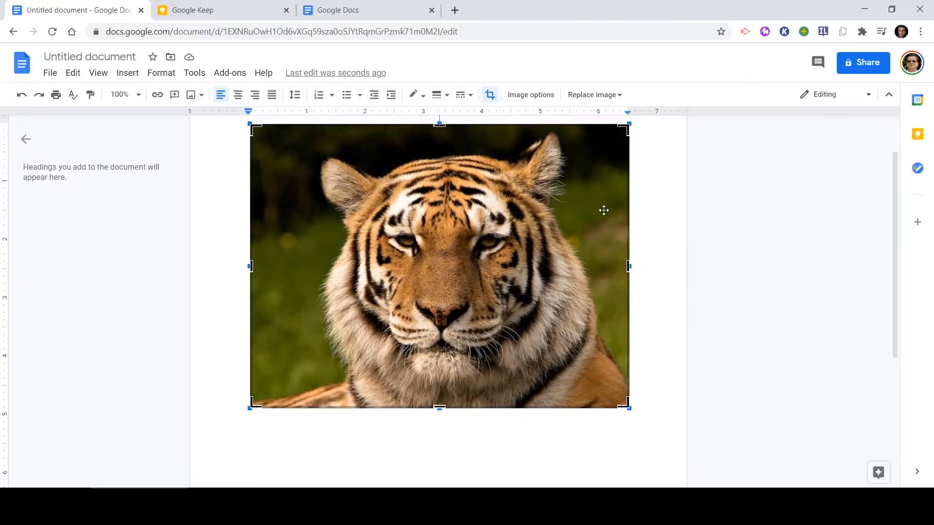
drag(621, 270, 611, 267)
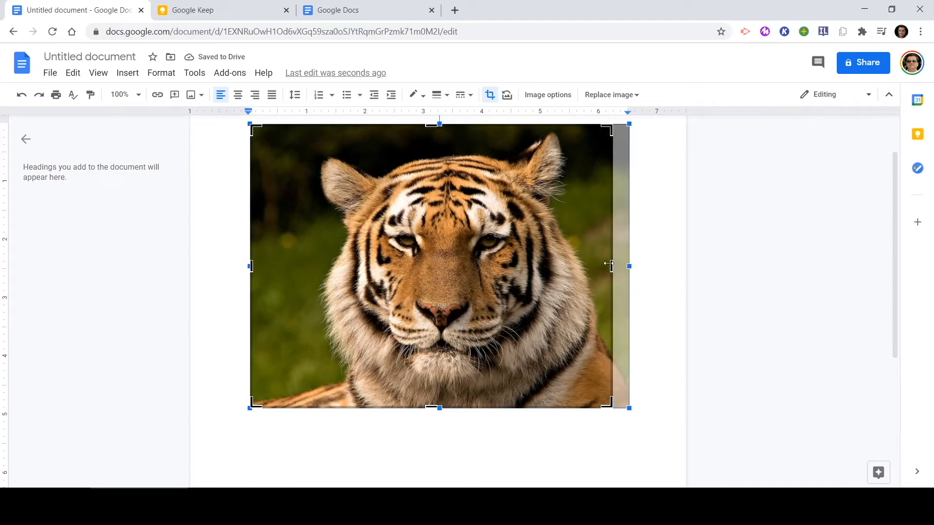
drag(254, 267, 277, 269)
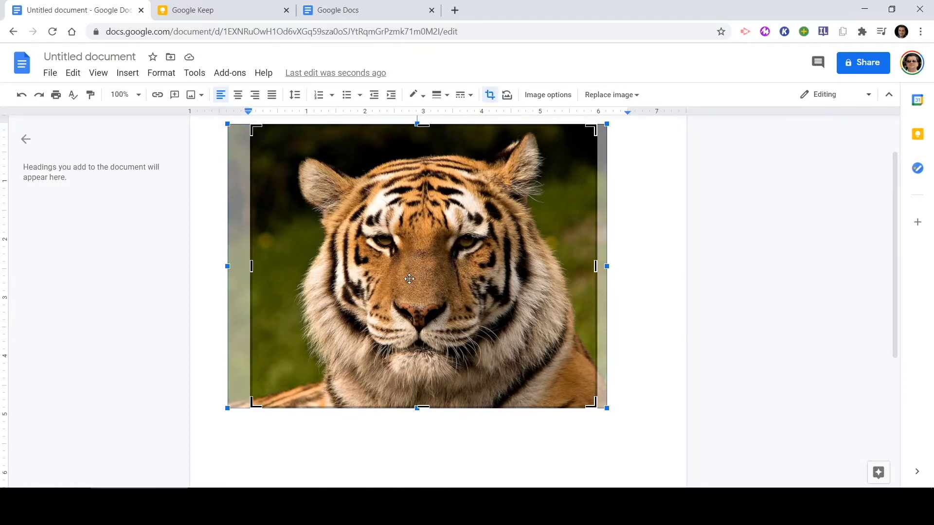
click(639, 219)
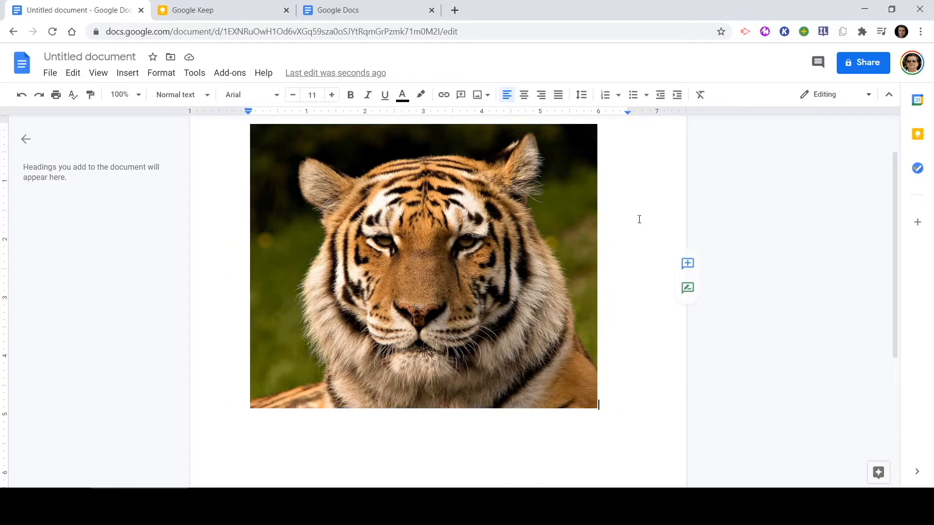
Step: Open the image options for the tiger picture and examine its Size & Rotation and Text Wrapping settings
click(448, 192)
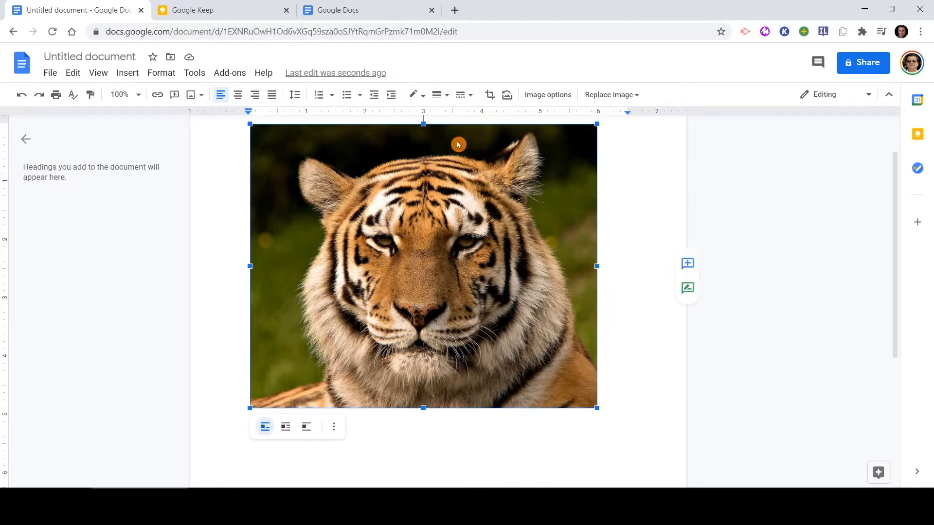
click(491, 104)
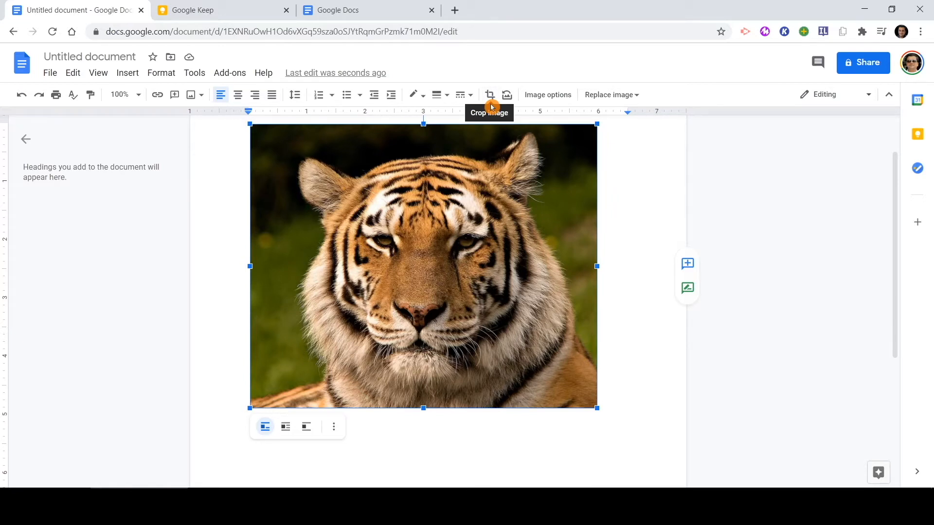
click(543, 96)
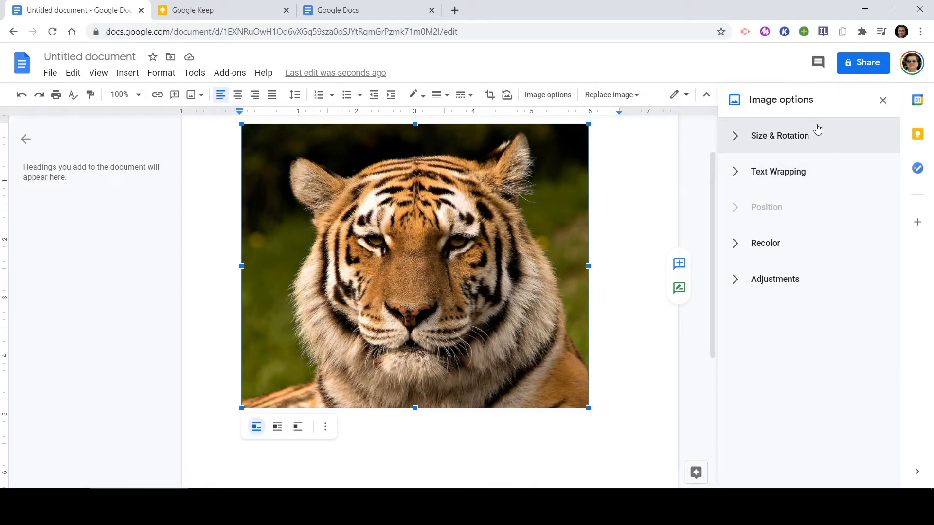
click(739, 136)
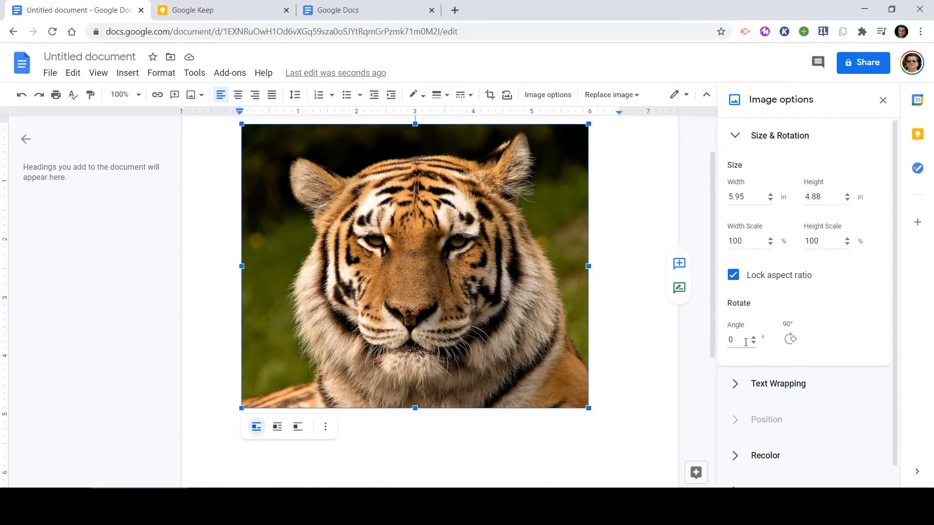
click(736, 139)
click(734, 171)
click(735, 173)
click(736, 174)
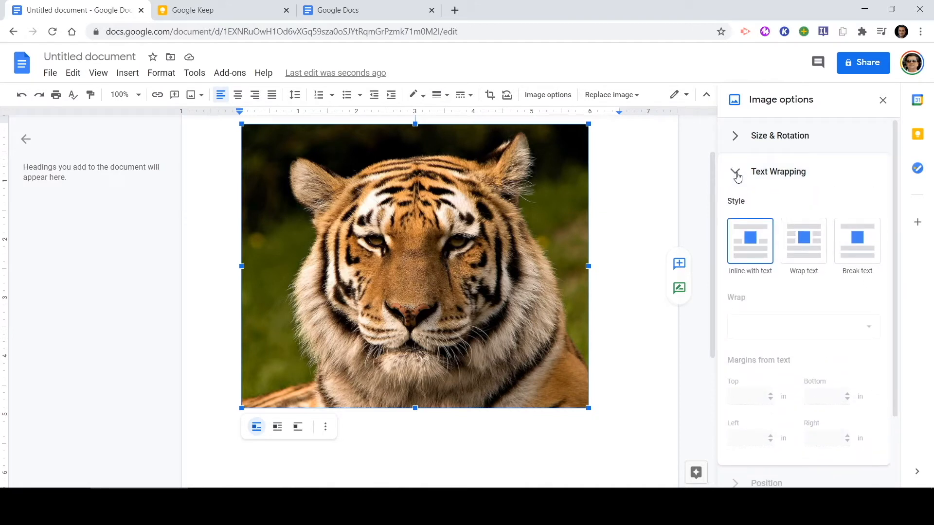
click(750, 206)
click(766, 172)
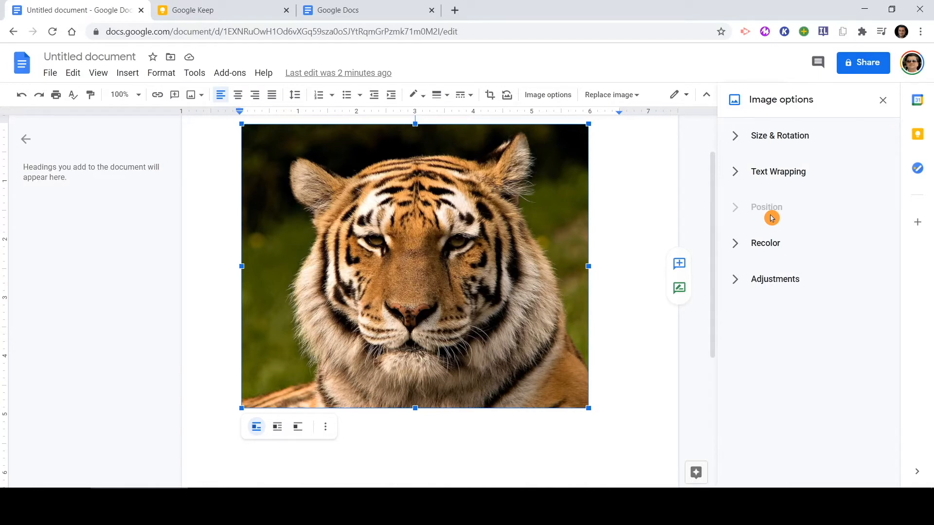
Step: Try the Sepia recolor on the tiger image, and return it to No recolor
click(738, 246)
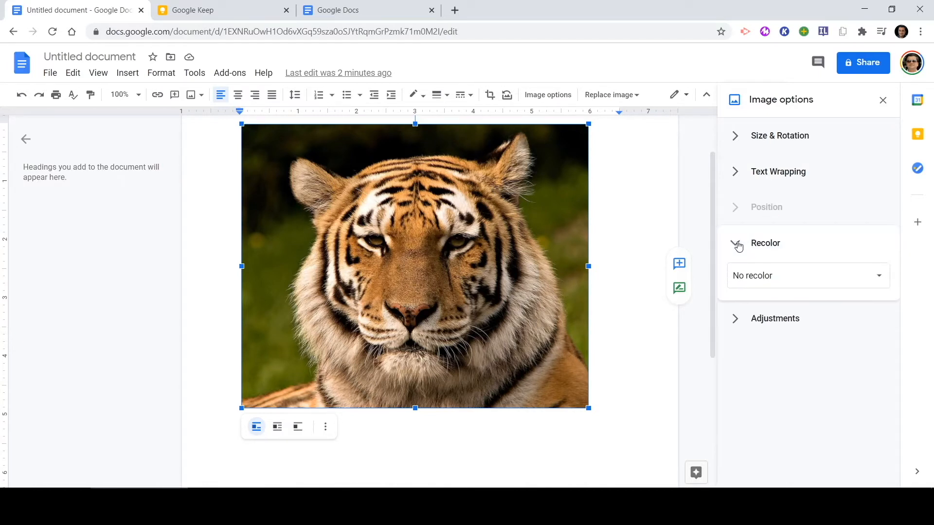
click(877, 281)
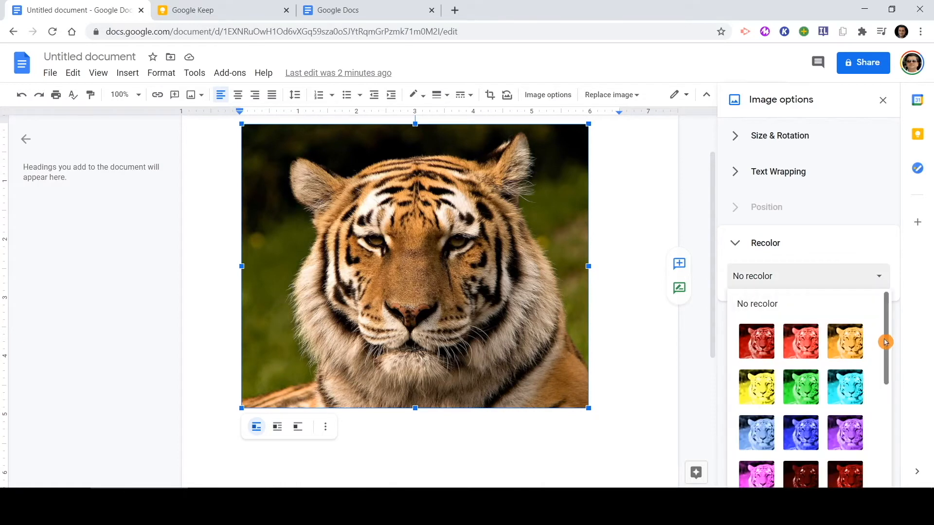
drag(885, 342, 878, 445)
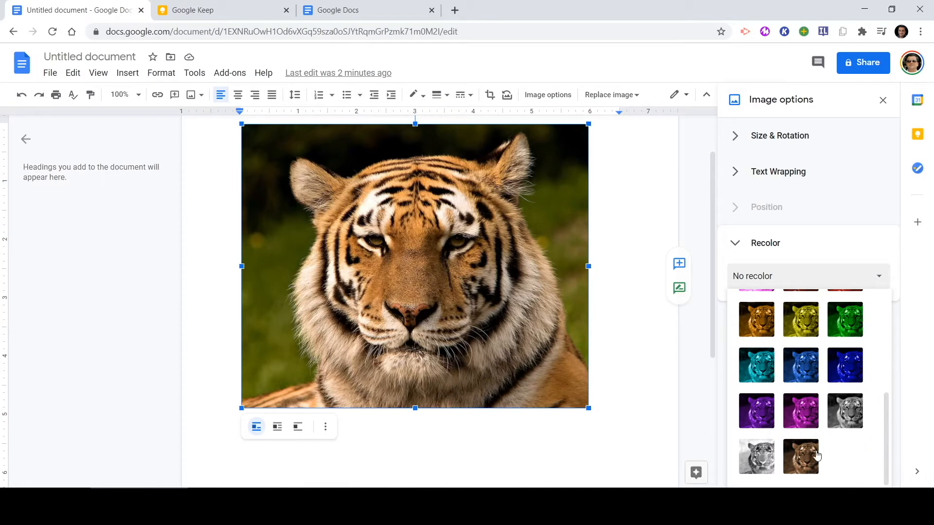
click(801, 455)
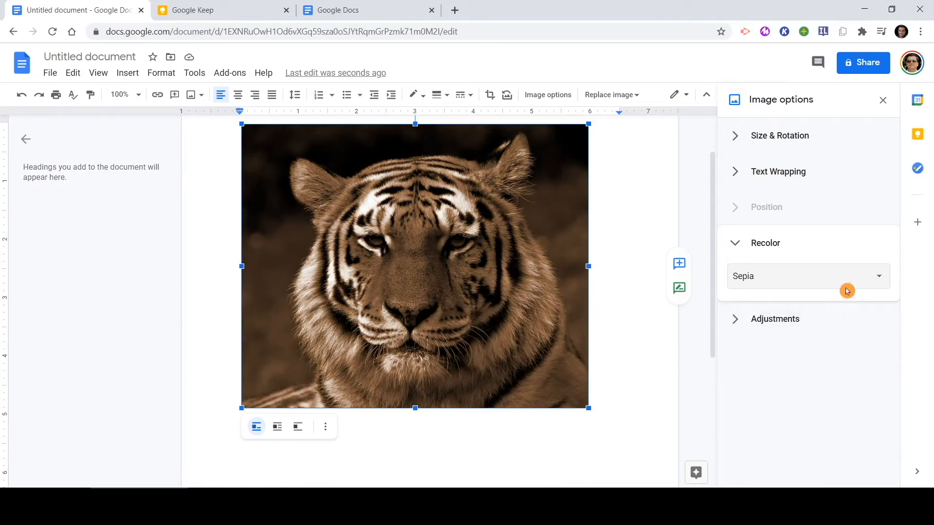
click(874, 281)
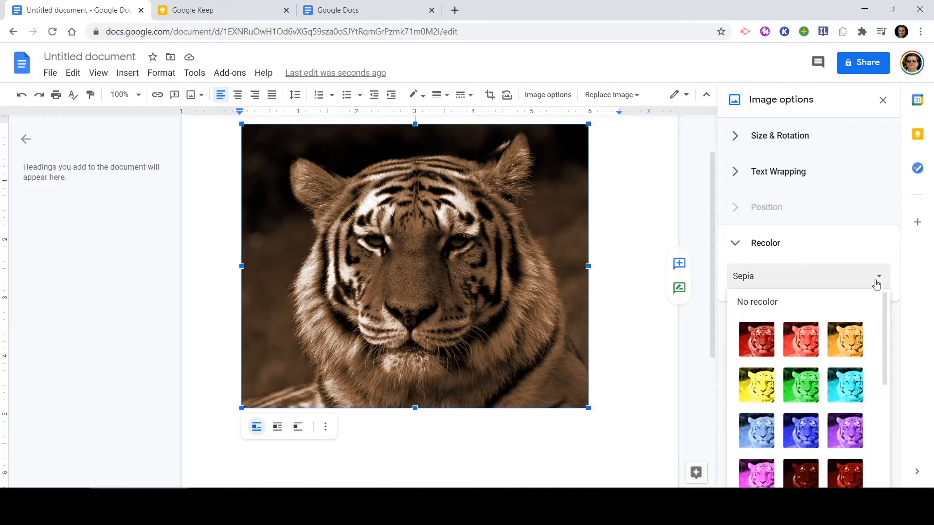
click(766, 302)
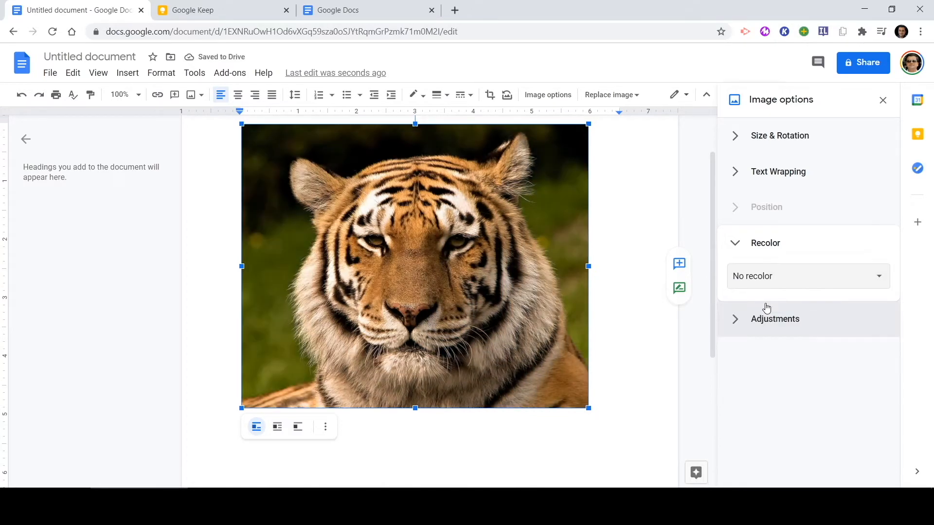
Step: Try out the transparency, brightness and contrast adjustments on the tiger image, and reset them
click(738, 319)
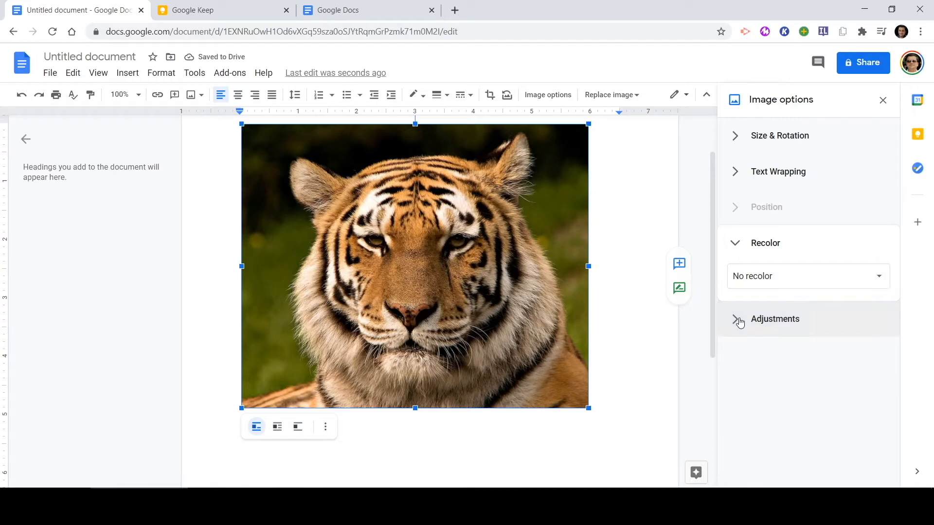
mouse_move(733, 360)
mouse_down()
mouse_move(829, 358)
mouse_move(728, 363)
mouse_up()
drag(808, 388, 811, 417)
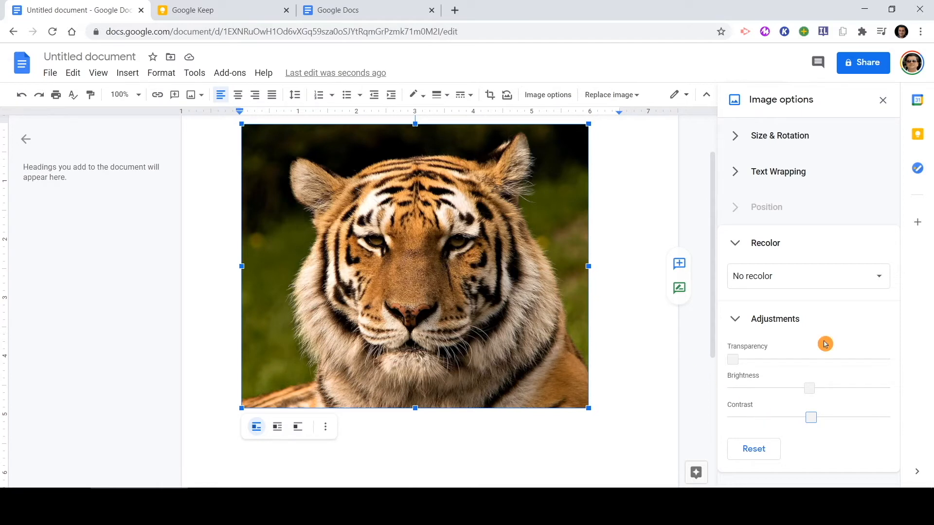
click(752, 450)
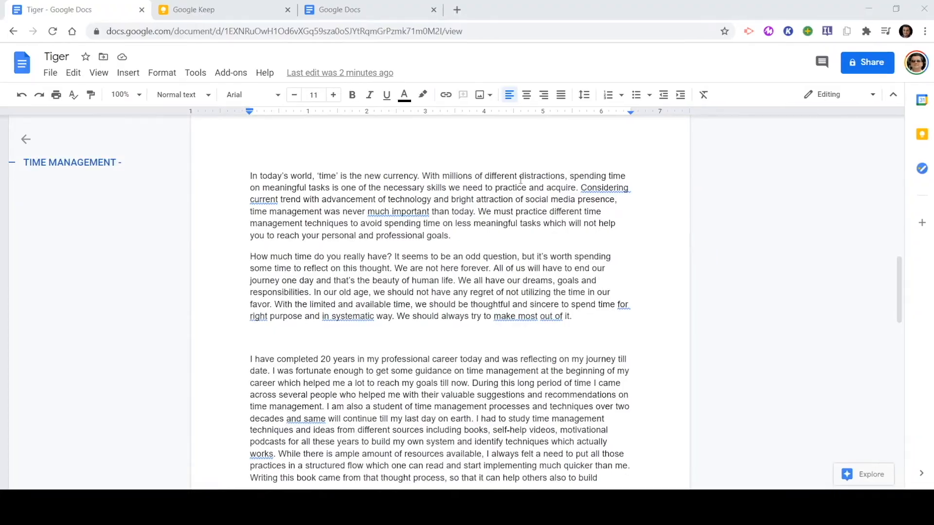
Step: Open the Tiger document's version history and examine the version from December 18, 6:03 PM
click(51, 73)
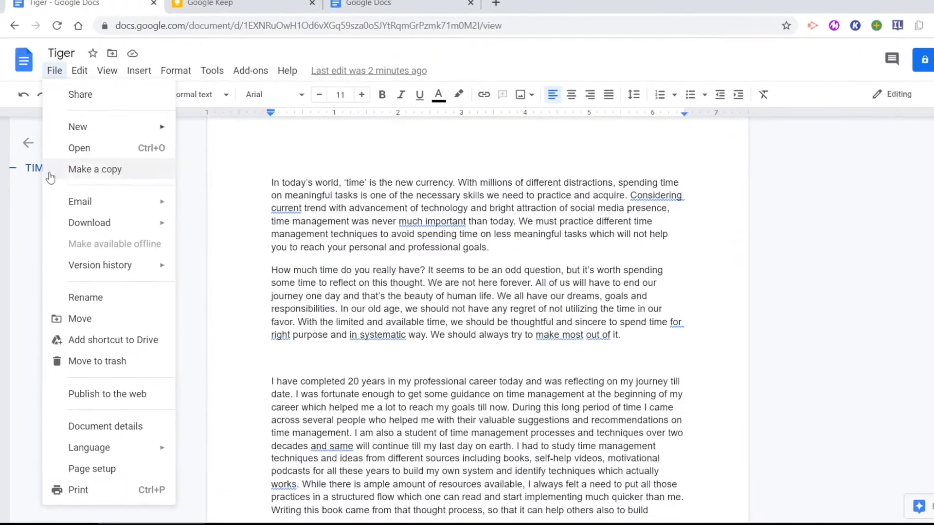
mouse_move(86, 260)
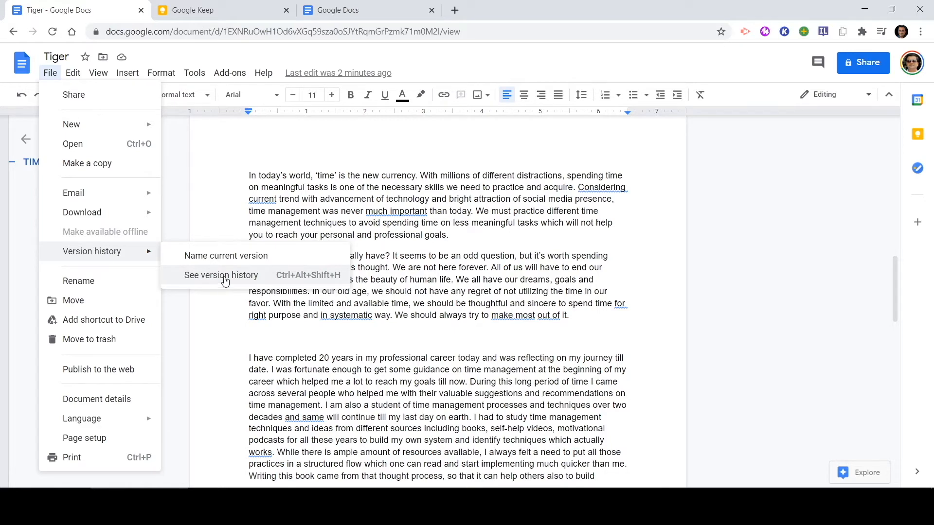
click(258, 275)
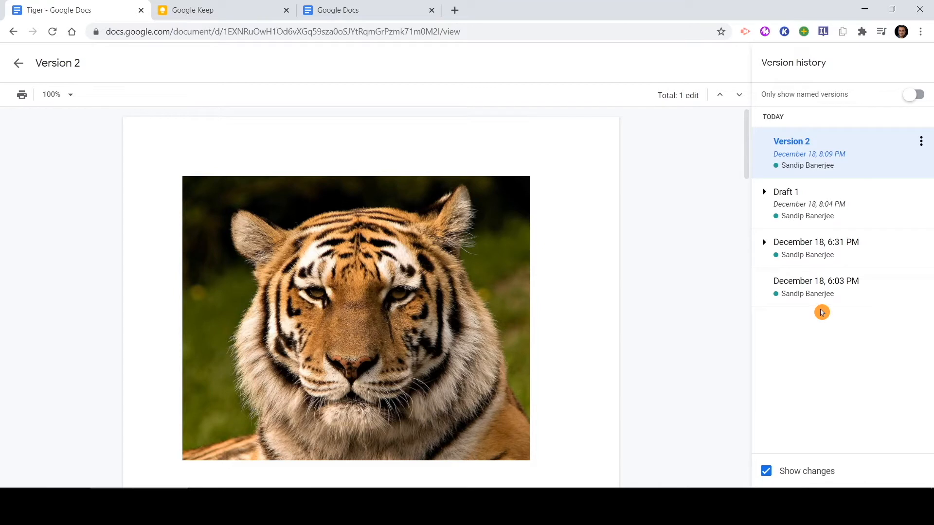
click(815, 288)
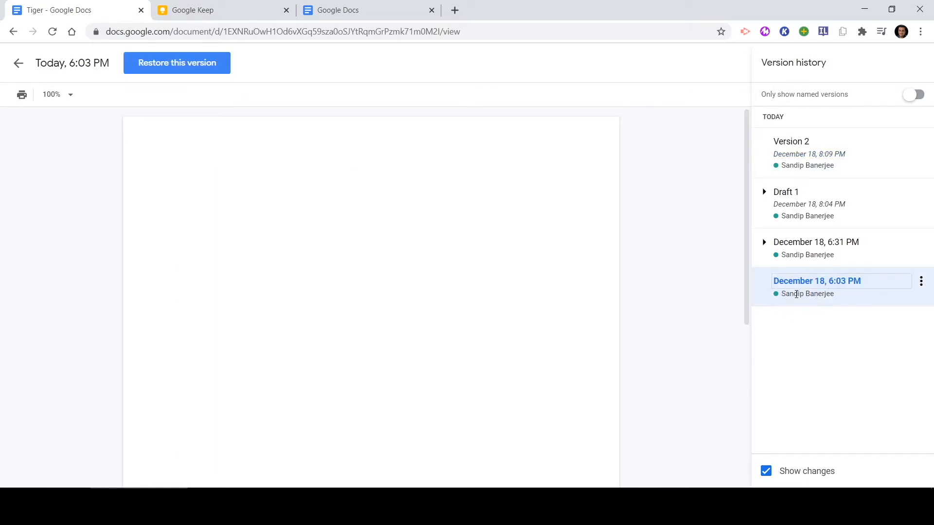
scroll(586, 206, down, 6)
scroll(587, 212, up, 6)
scroll(587, 213, down, 6)
scroll(588, 213, up, 6)
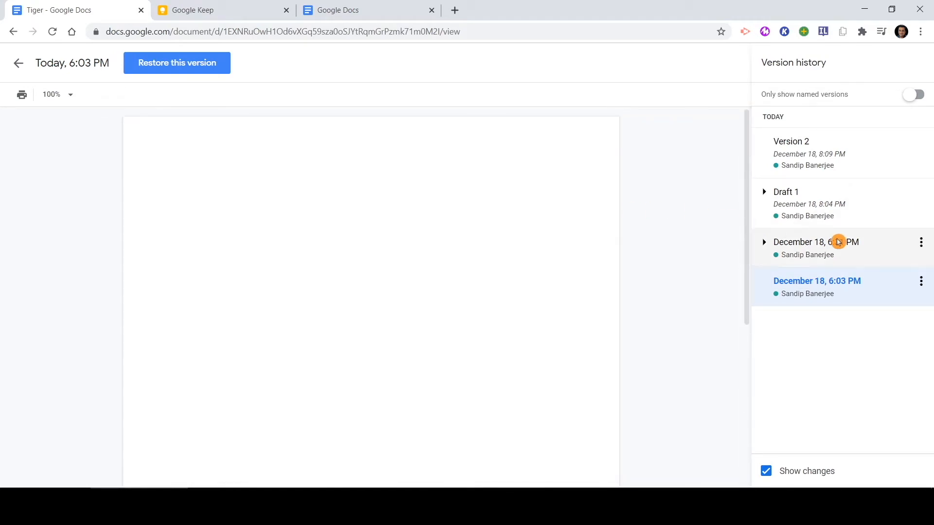
Step: Examine the December 18, 6:31 PM version and expand its detailed sub-versions
click(838, 256)
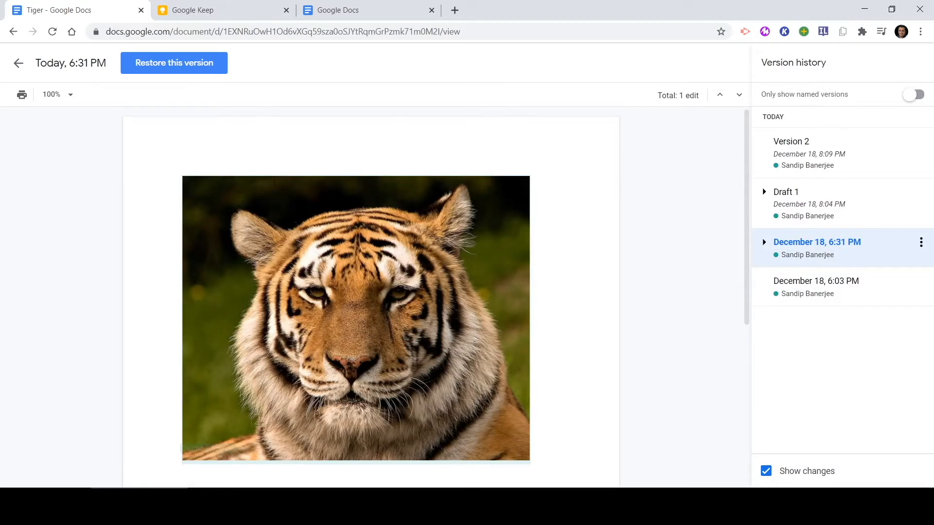
scroll(580, 278, down, 6)
scroll(579, 278, up, 6)
click(764, 242)
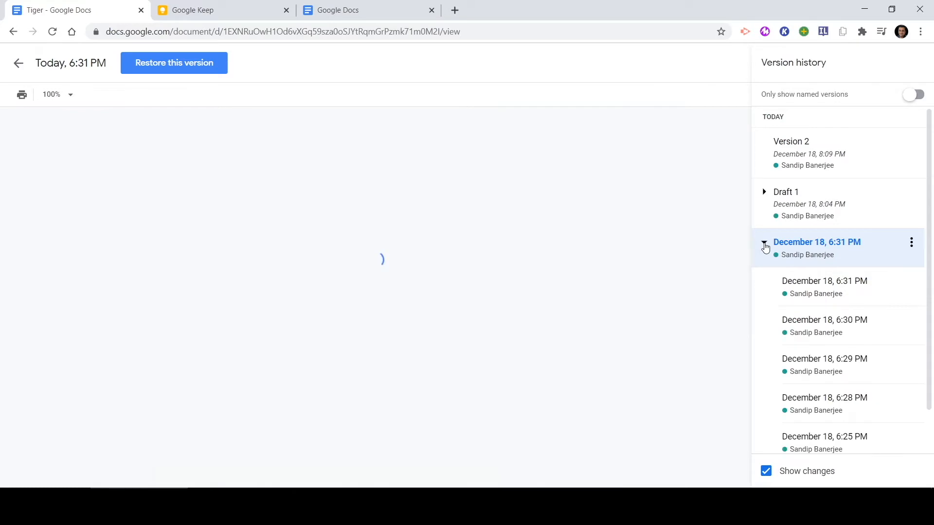
Step: Compare the 6:28, 6:29, 6:30 and 6:31 PM sub-versions of December 18, and collapse their group
click(818, 325)
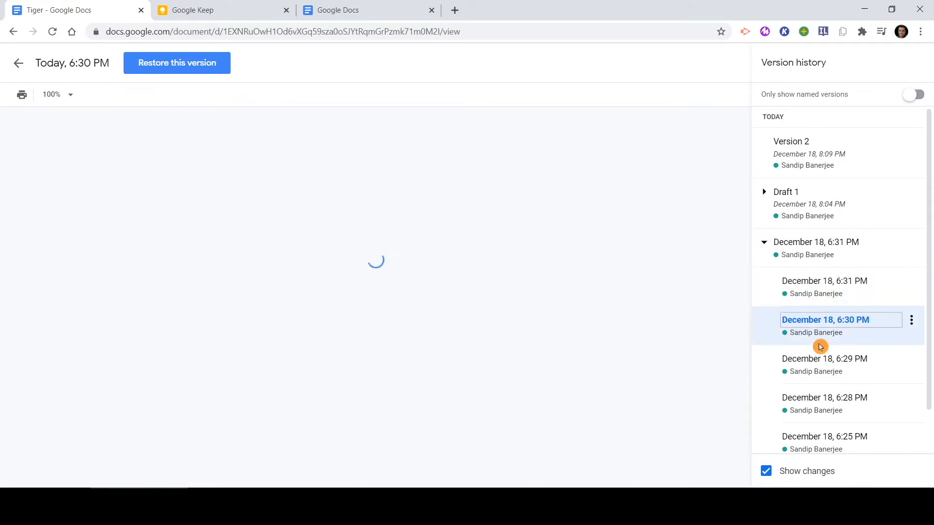
scroll(825, 362, down, 1)
click(830, 353)
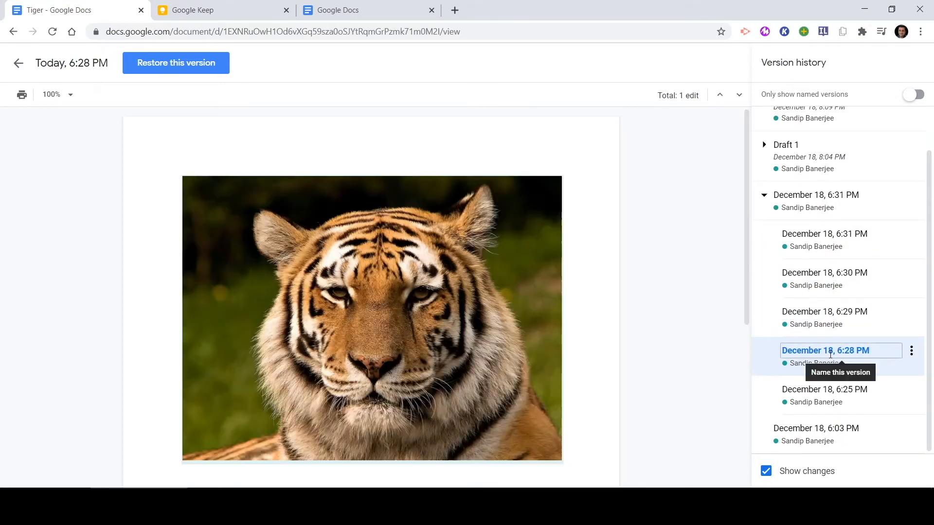
click(819, 319)
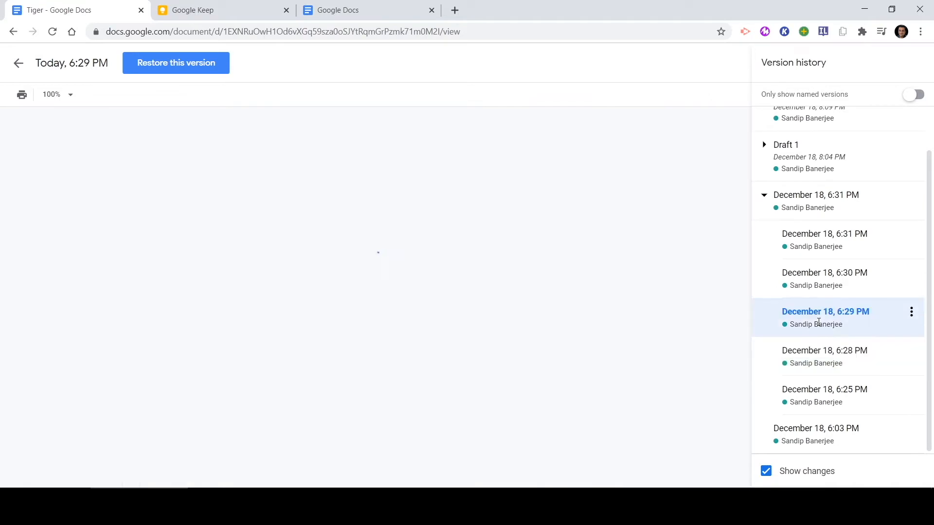
click(817, 281)
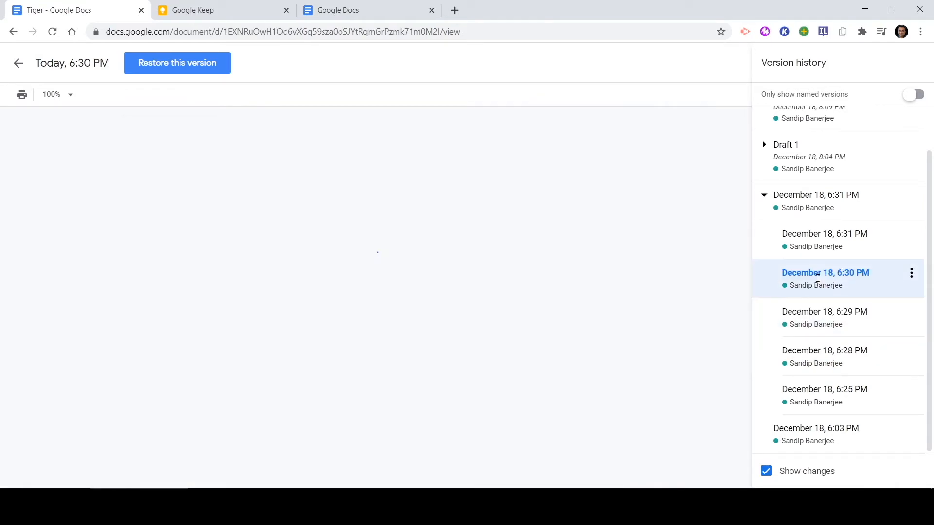
click(818, 277)
click(819, 237)
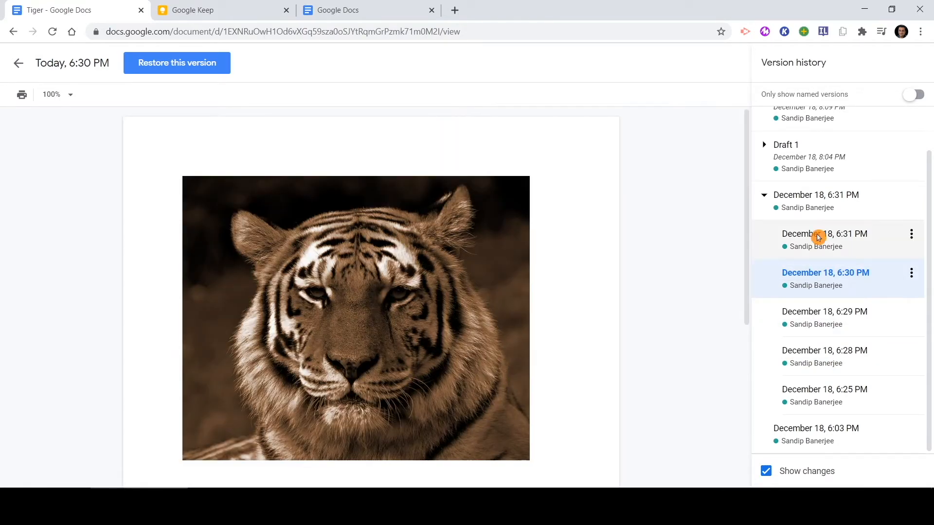
click(818, 235)
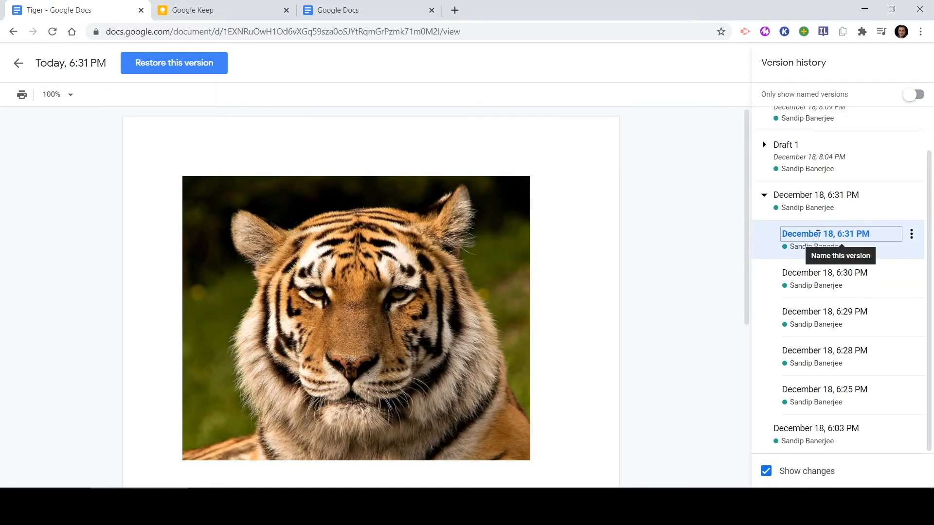
click(838, 227)
click(863, 226)
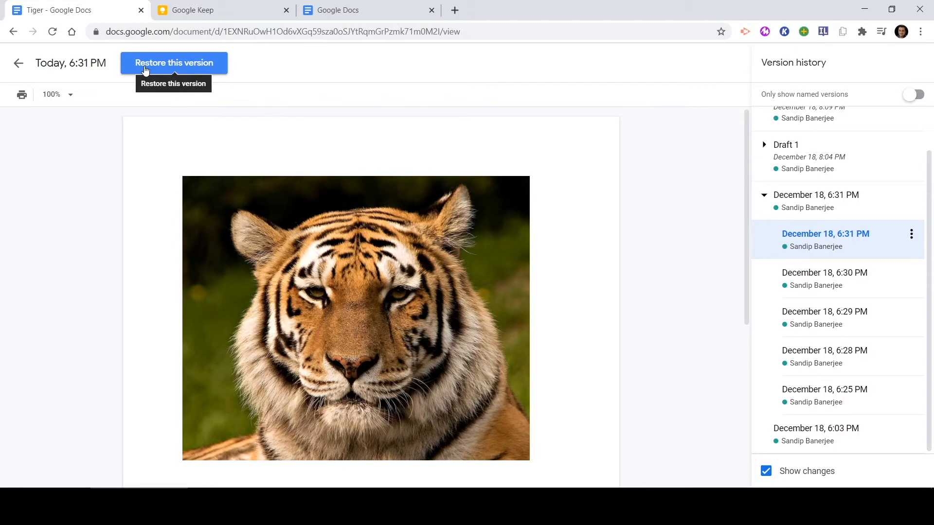
scroll(771, 238, up, 1)
click(764, 242)
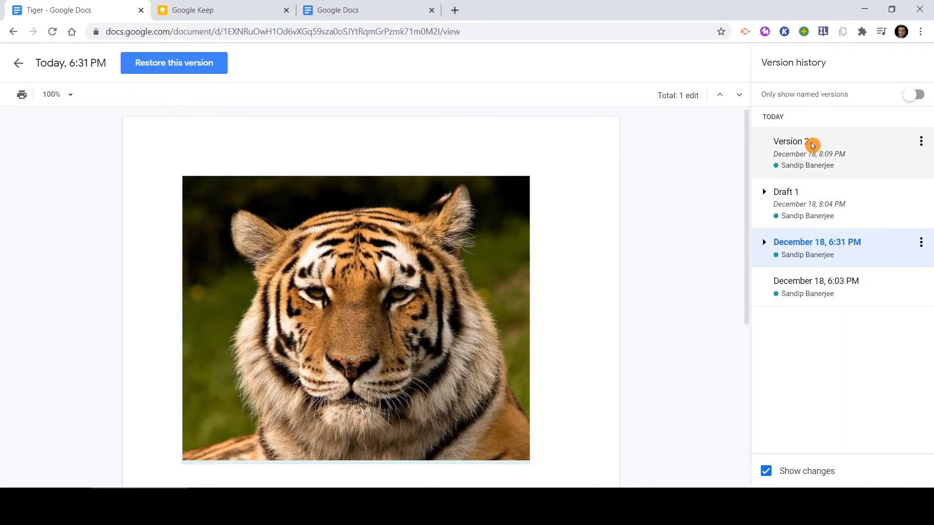
Step: Open Version 2 in the version history and examine its highlighted text changes
click(811, 145)
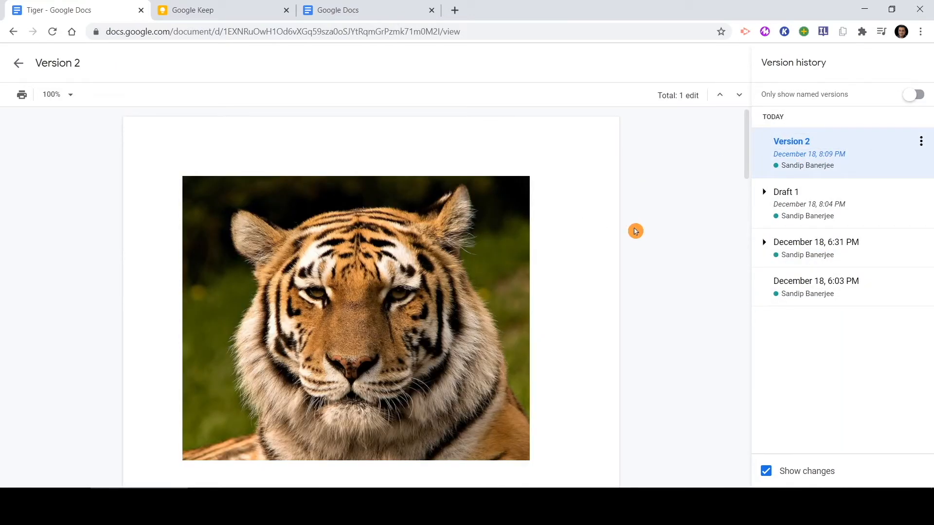
scroll(632, 223, down, 8)
scroll(595, 241, down, 10)
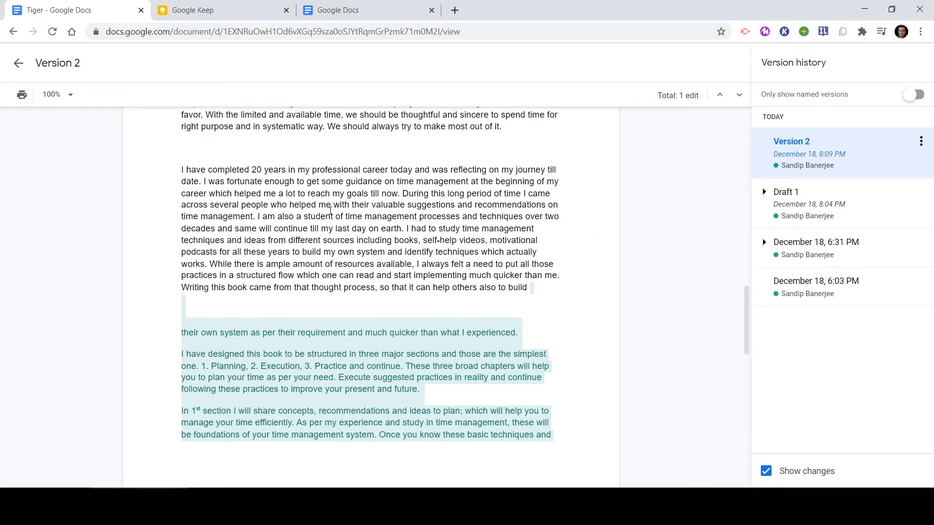
scroll(287, 330, down, 5)
scroll(295, 322, up, 6)
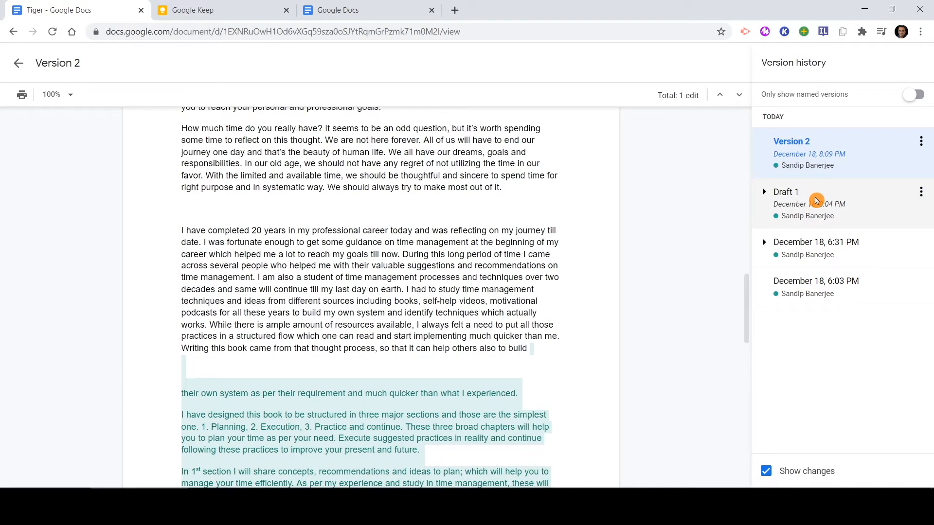
Step: Examine the highlighted changes in the Draft 1 version, and return to the current document
click(816, 200)
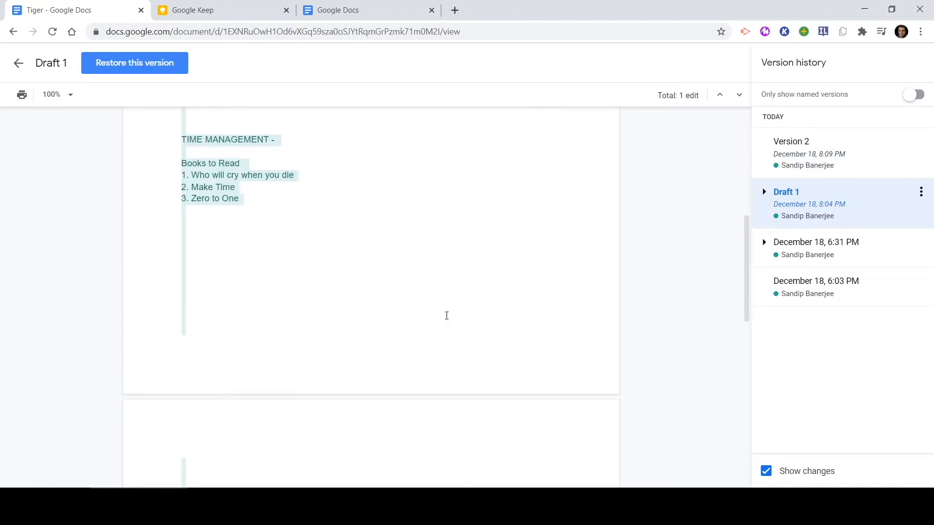
scroll(447, 316, down, 8)
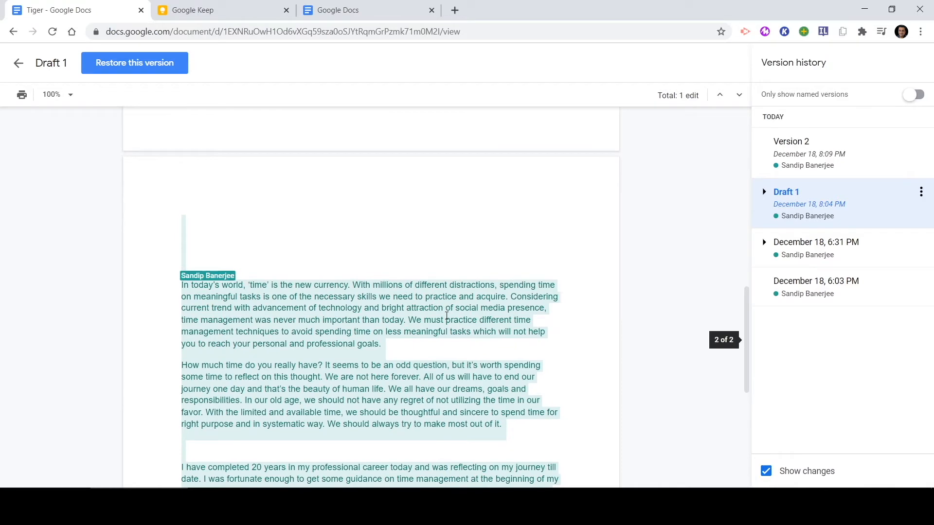
scroll(446, 315, down, 4)
scroll(446, 316, up, 6)
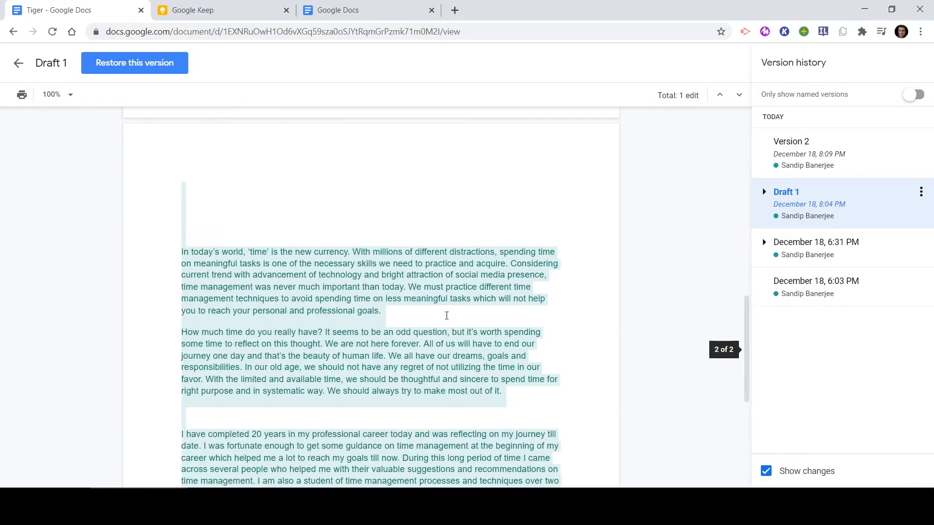
scroll(447, 316, down, 4)
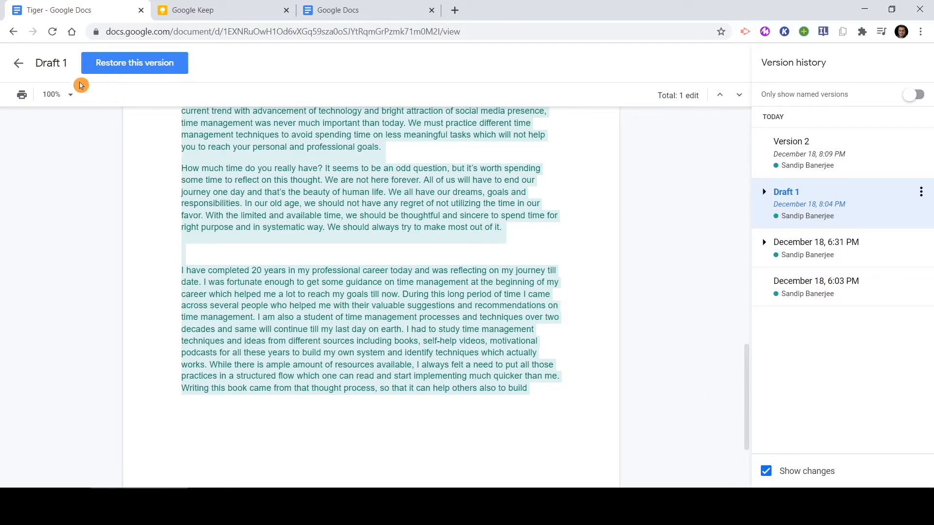
click(18, 63)
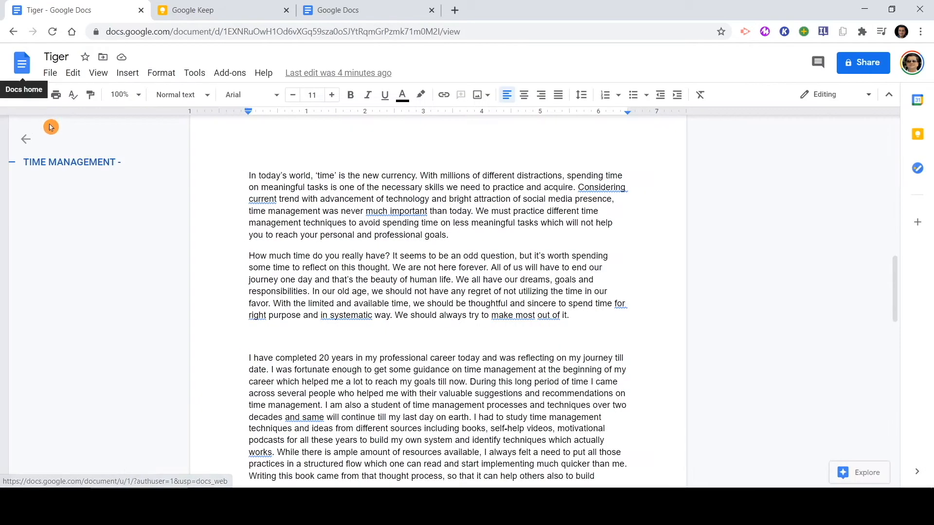
Step: Rename the current version of the Tiger document as Version 3
click(49, 73)
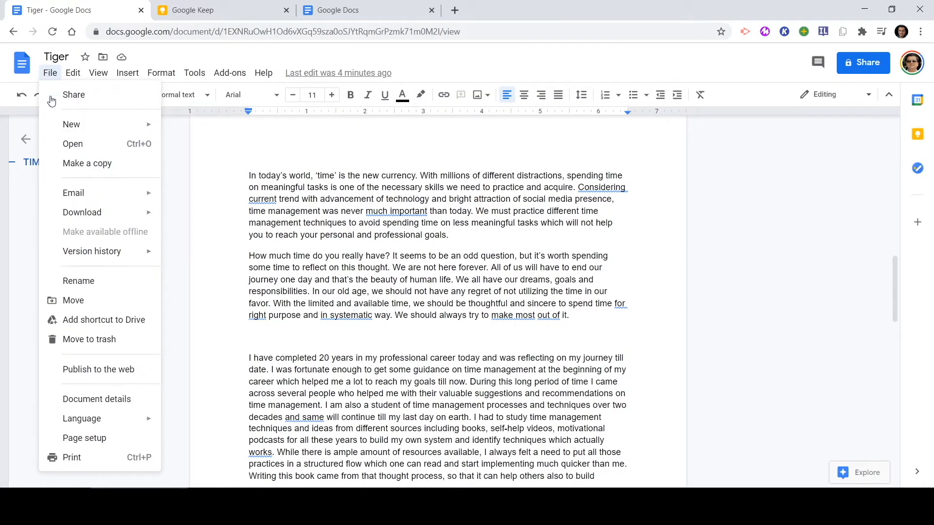
mouse_move(82, 254)
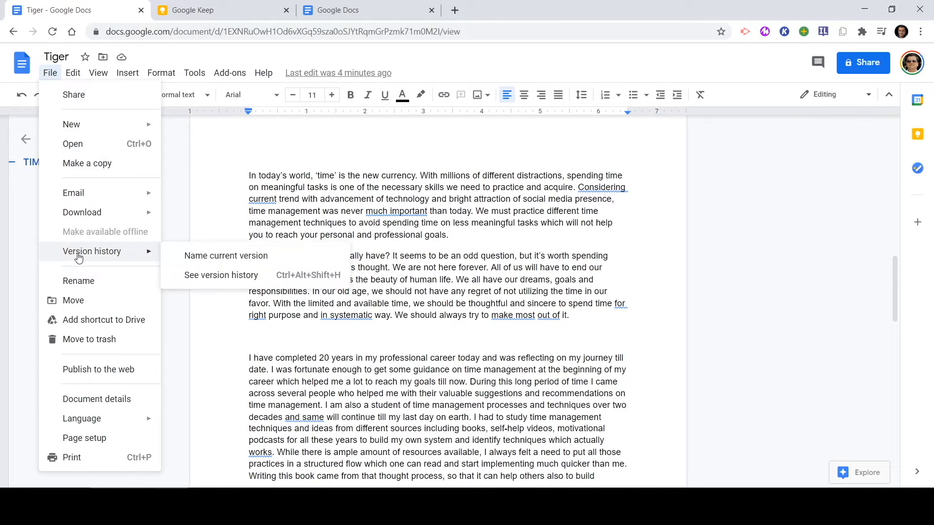
click(237, 262)
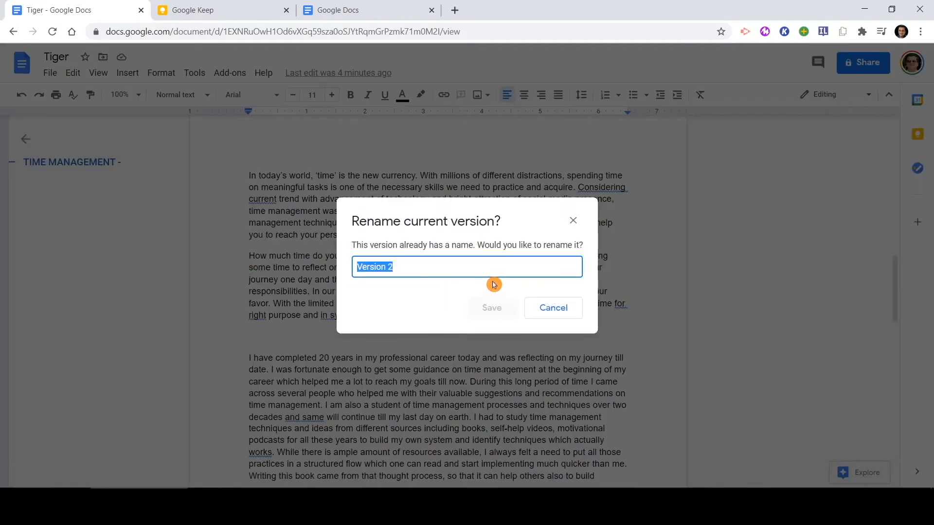
key(End)
key(BackSpace)
text(3)
click(490, 311)
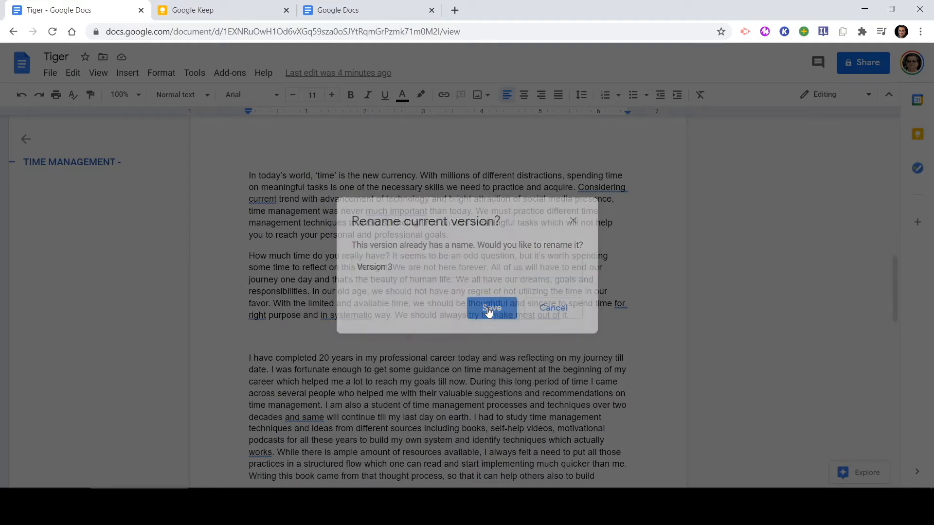
Step: Reopen the version history of the Tiger document
click(51, 74)
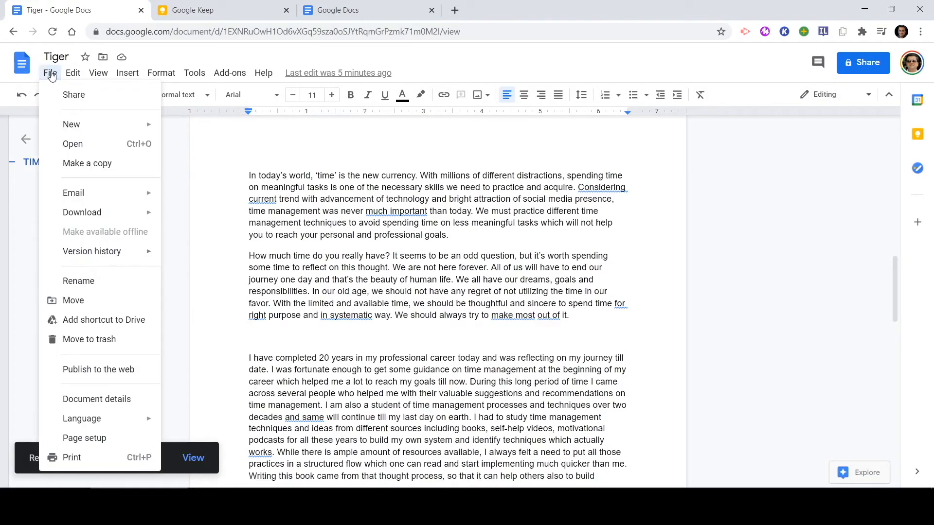
mouse_move(119, 257)
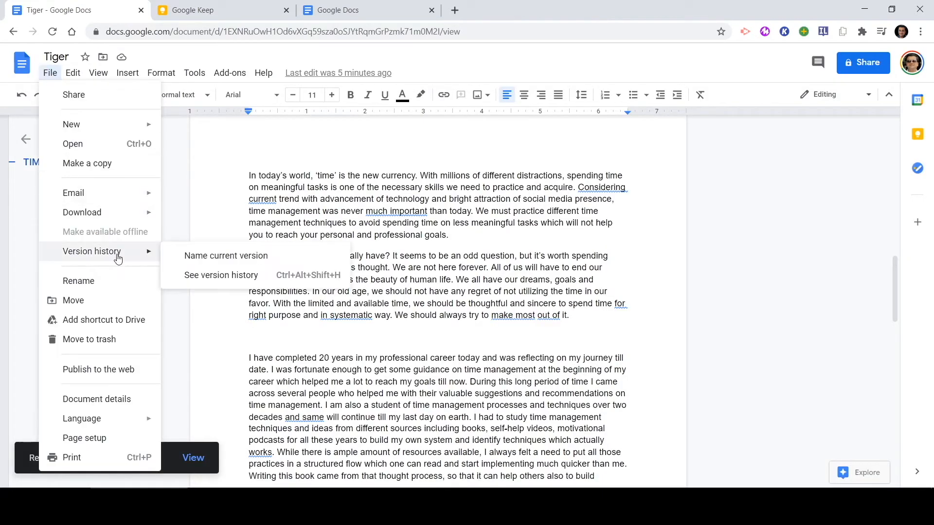
click(214, 276)
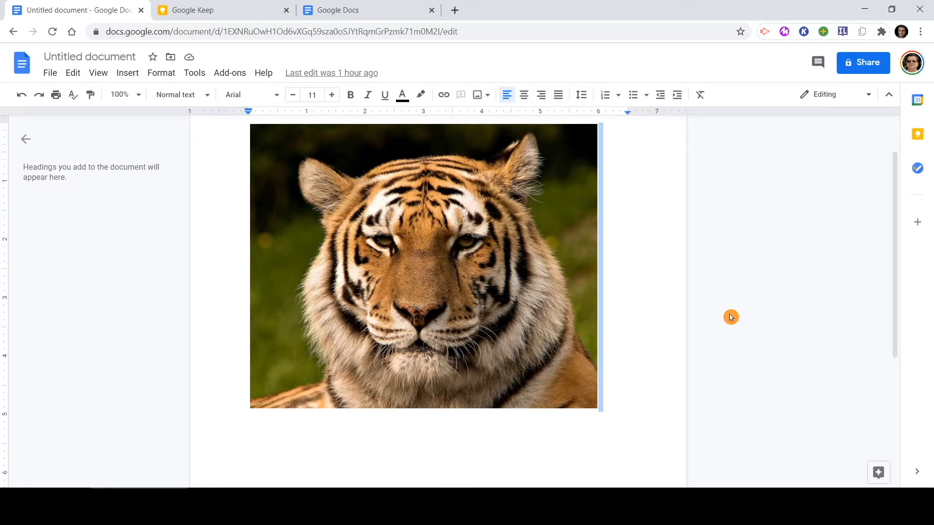
Step: Place the text cursor on the blank line below the tiger image in the untitled document
scroll(643, 265, down, 5)
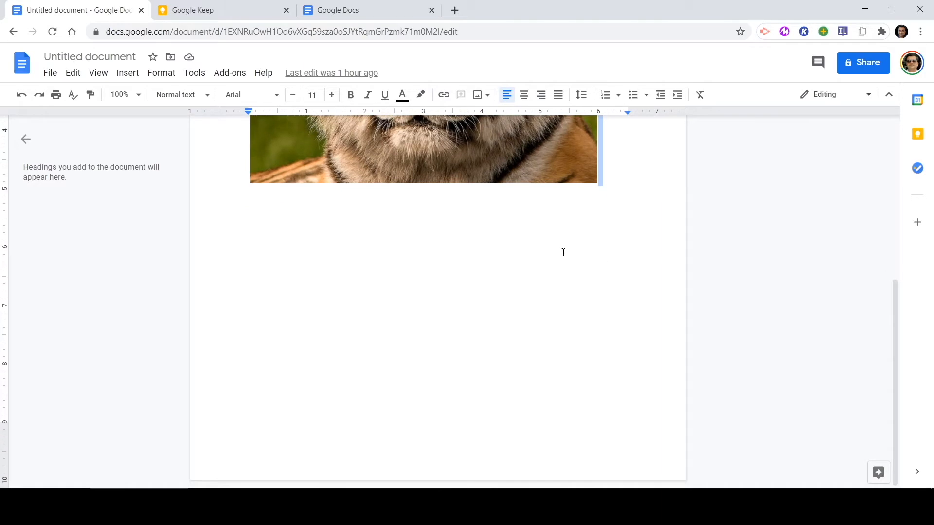
scroll(563, 252, up, 5)
click(563, 254)
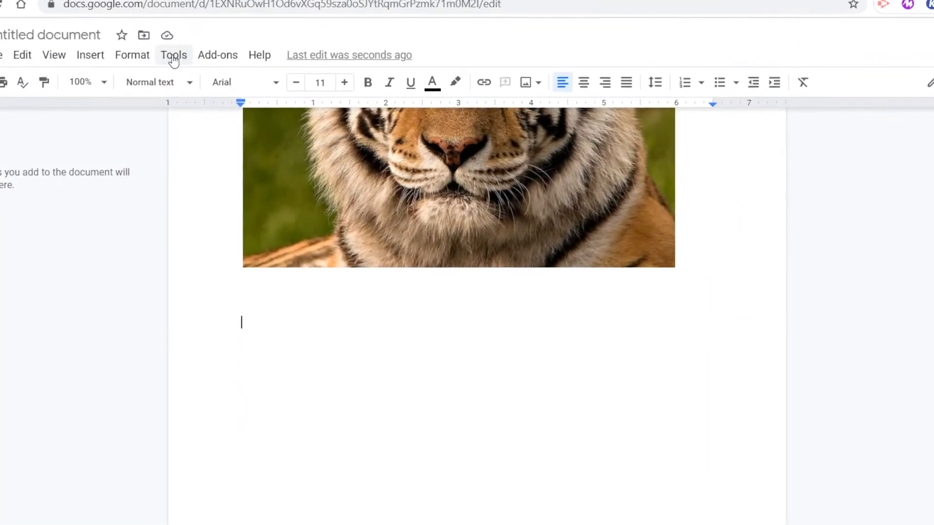
Step: Add an automatic substitution in the preferences that replaces TMG with TIME MANAGEMENT, and apply it
click(173, 57)
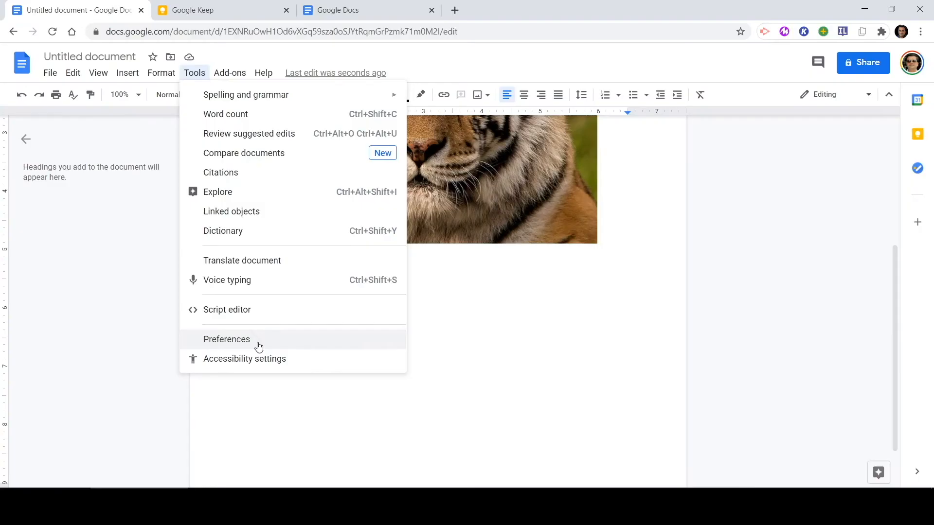
click(258, 346)
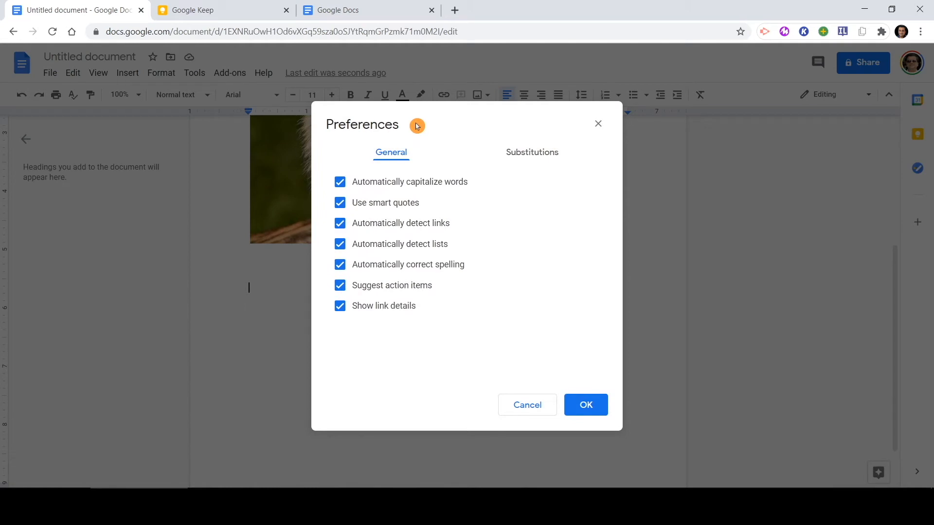
click(523, 159)
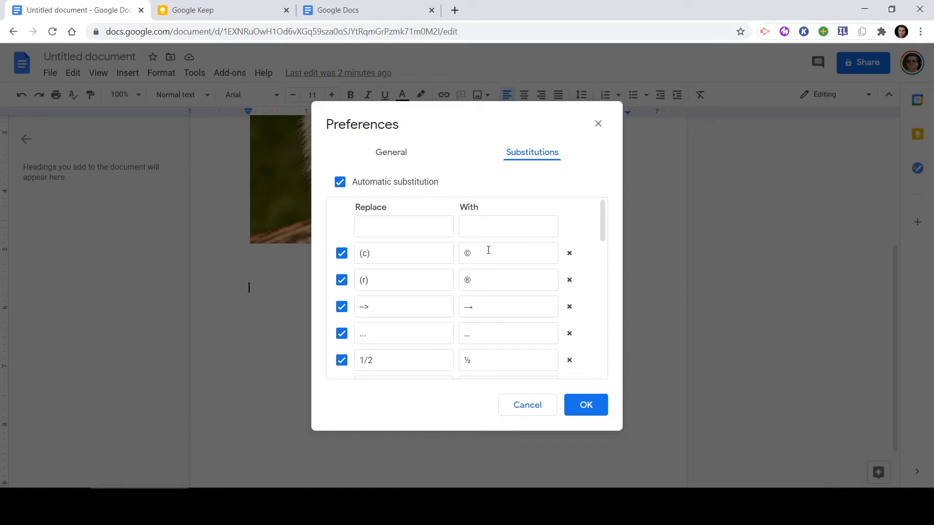
click(395, 225)
text(TMG)
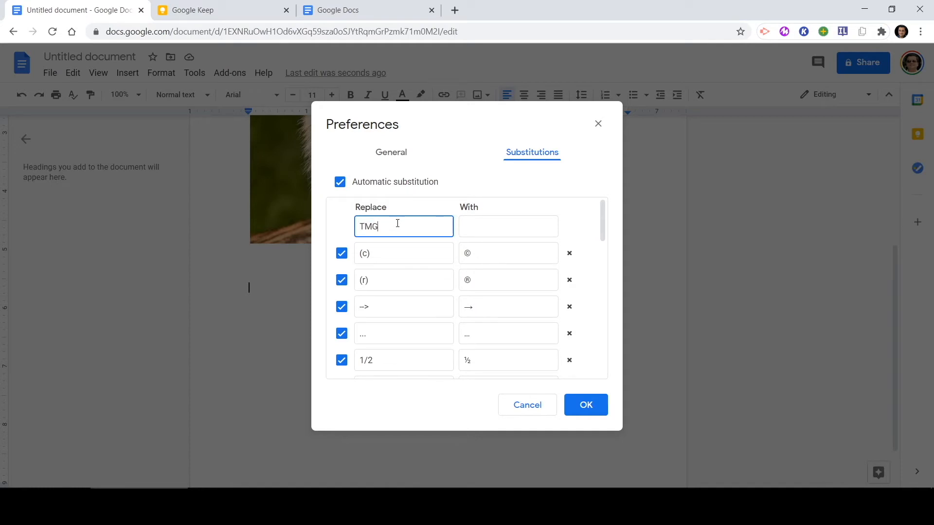
key(Tab)
text(Time)
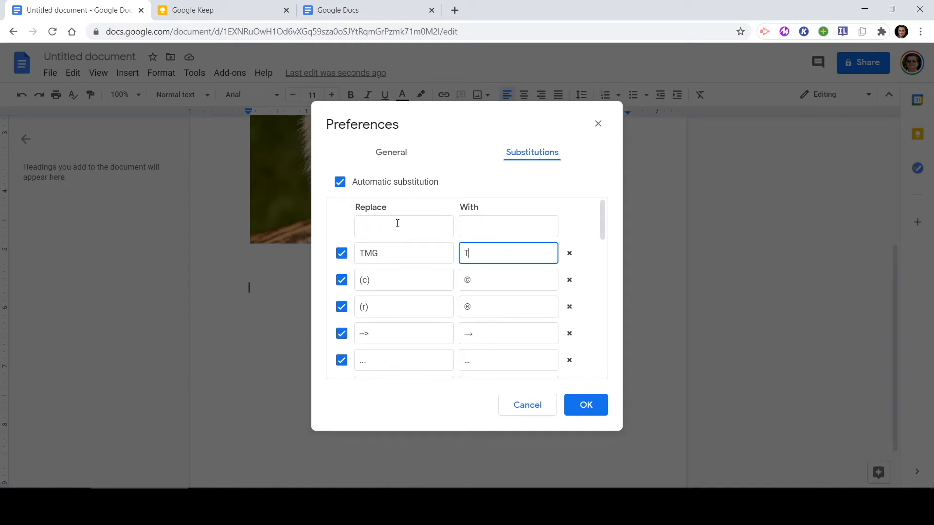
text( Management)
click(586, 405)
Step: Enter TMG below the tiger image to try out the new substitution
text(T)
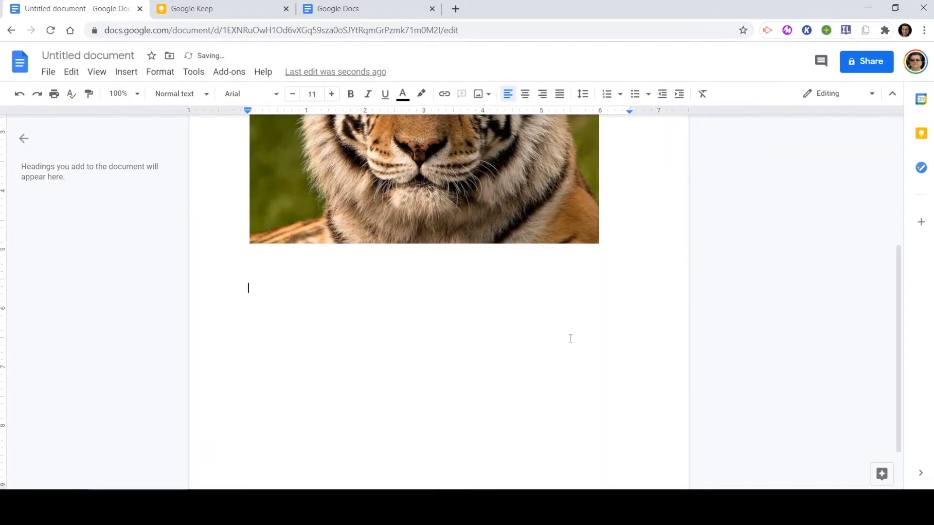
text(MG)
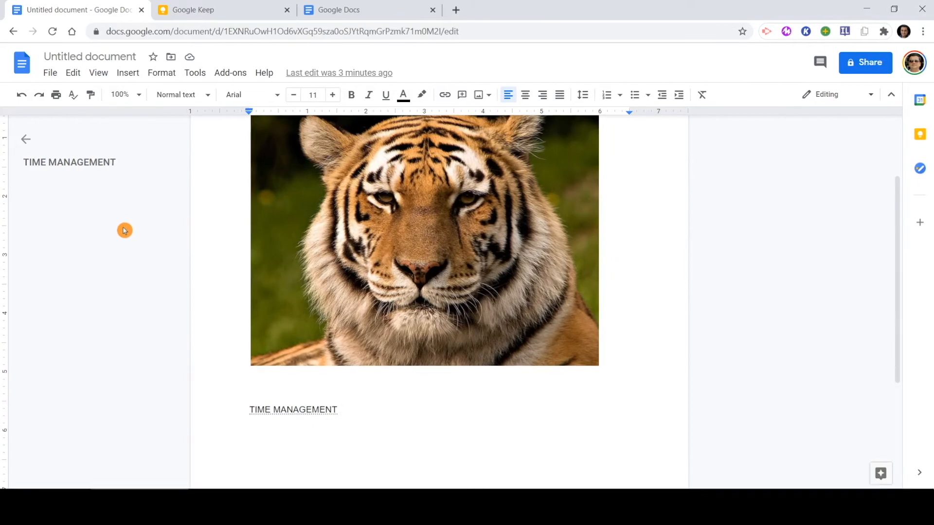
Step: Open the form for emailing this file and examine its subject, message and attachment format options, including PDF and Microsoft Word
click(52, 71)
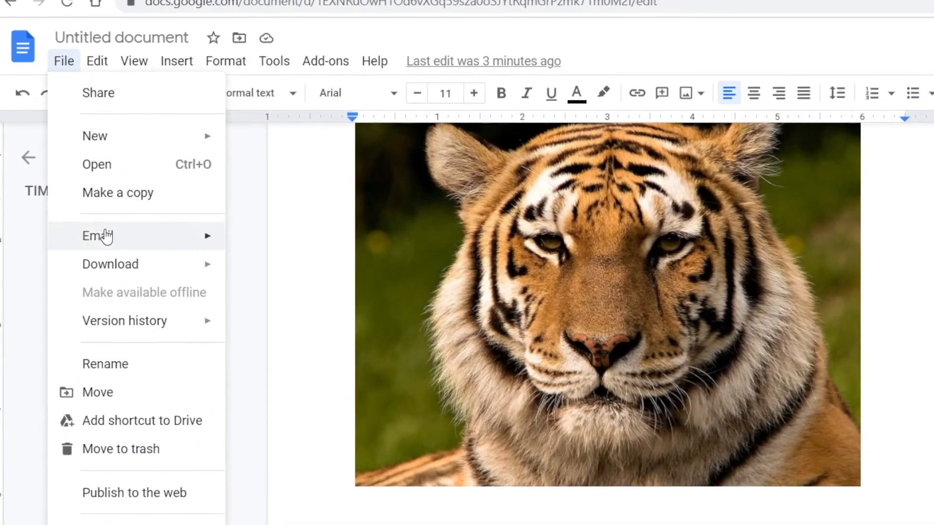
mouse_move(85, 222)
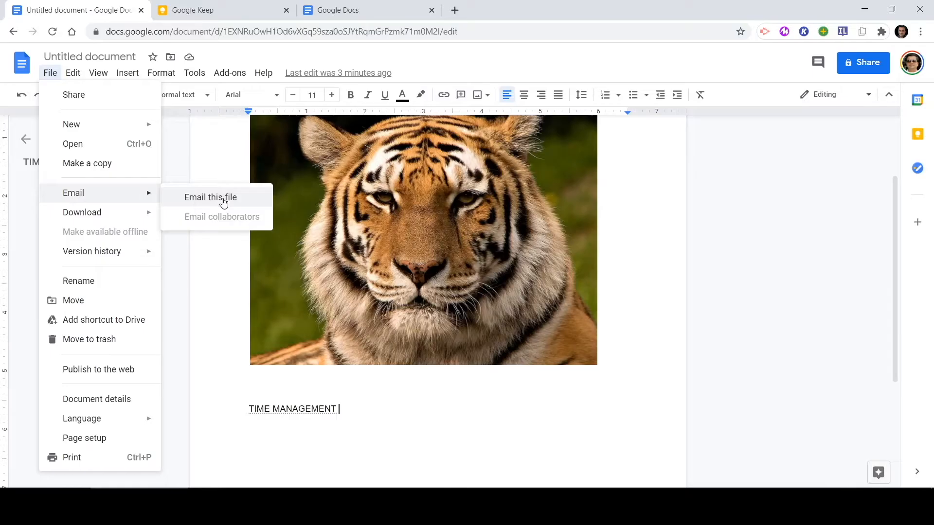
click(431, 307)
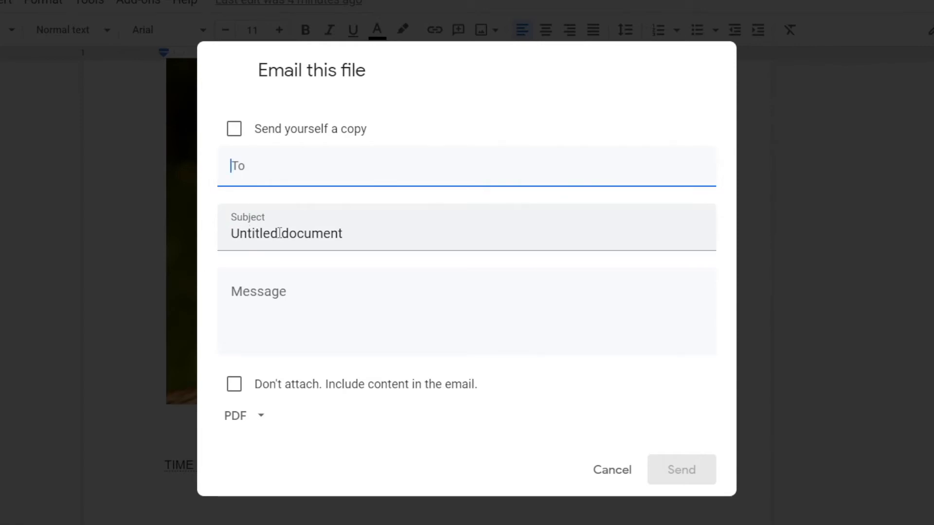
click(52, 147)
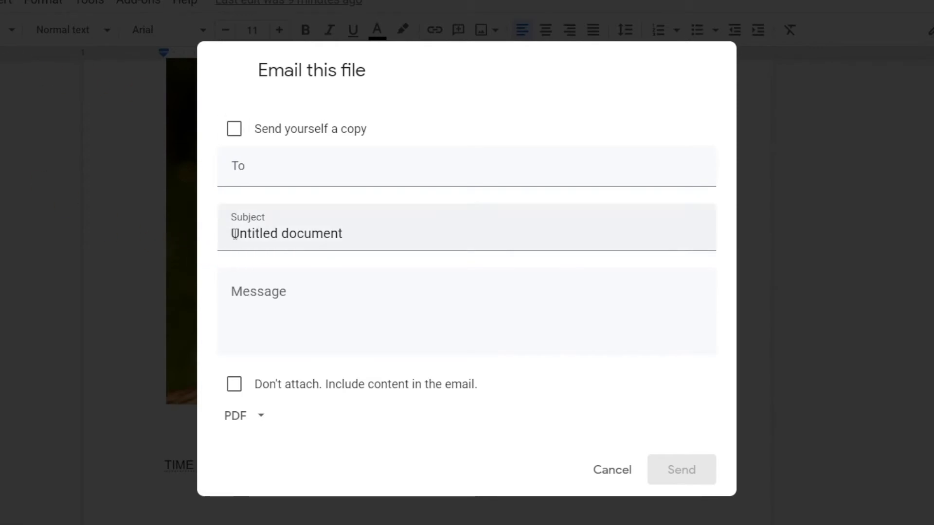
click(274, 257)
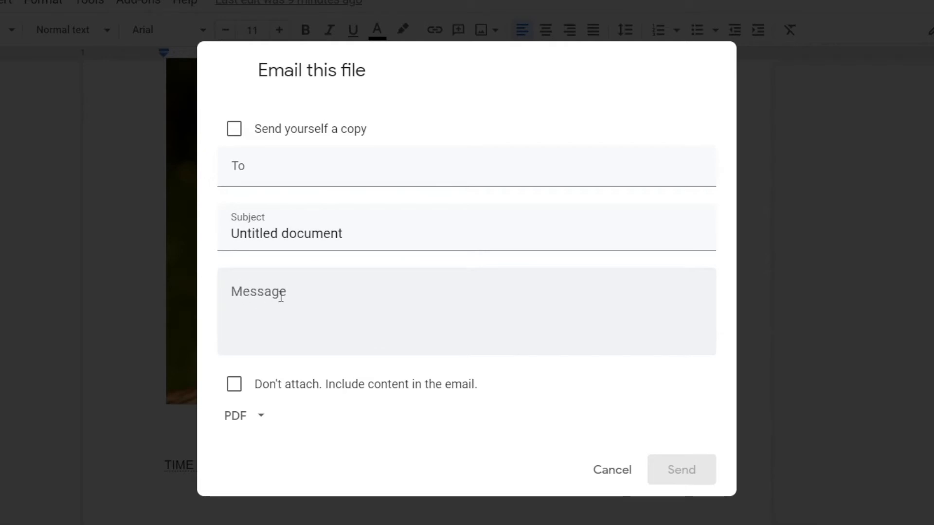
click(304, 245)
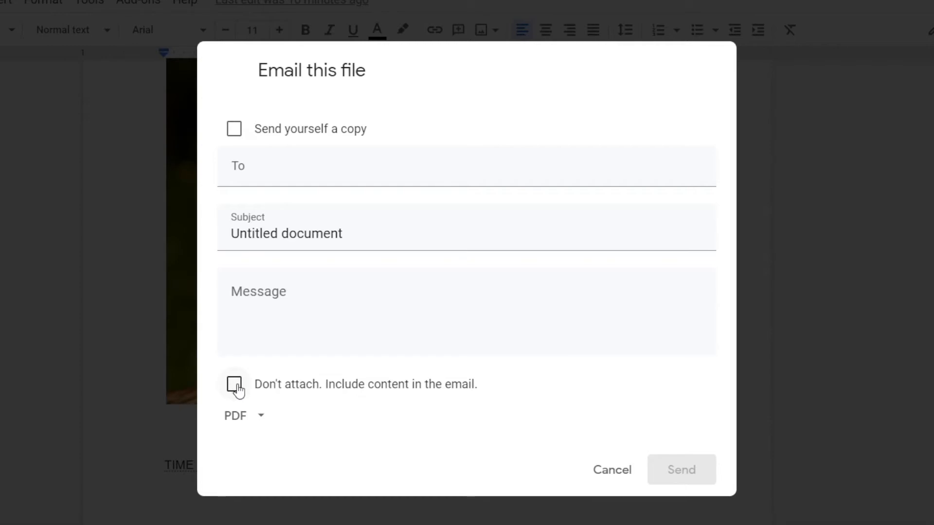
click(259, 419)
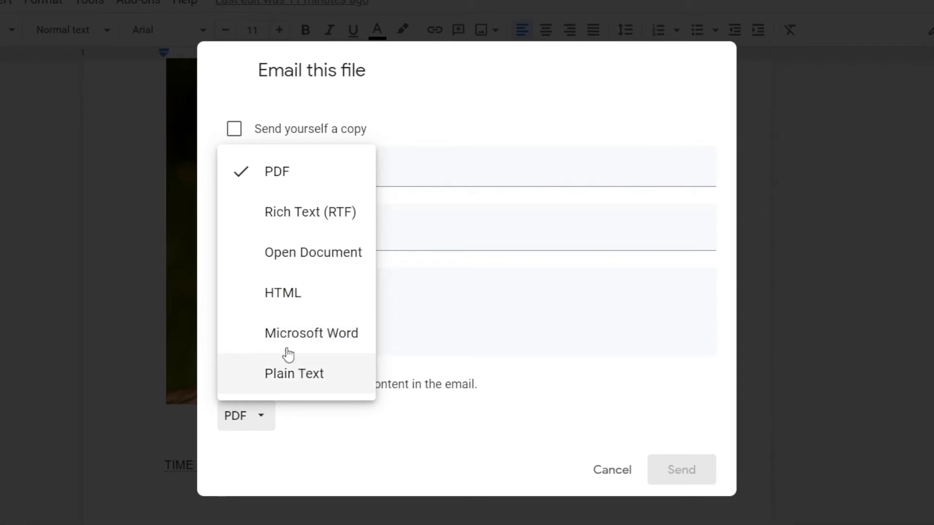
click(308, 182)
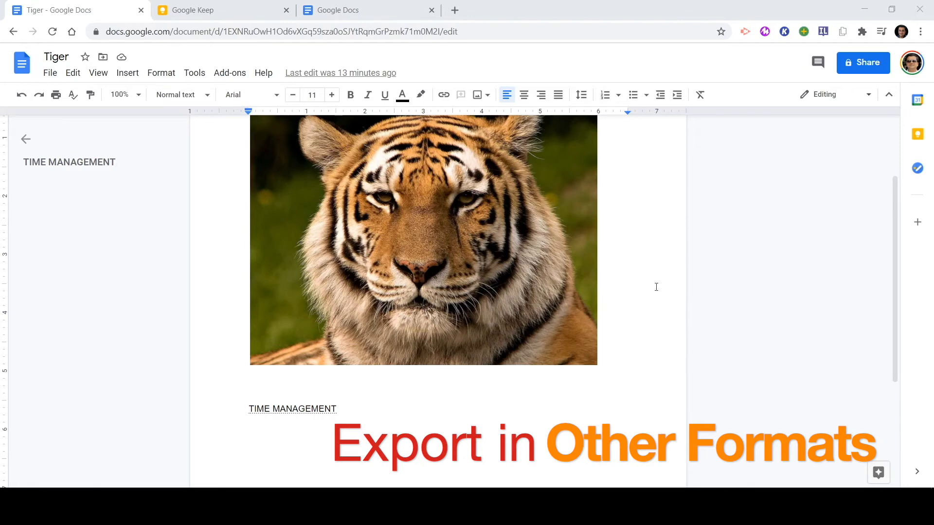
Step: Show the formats in which the Tiger document can be downloaded
click(51, 72)
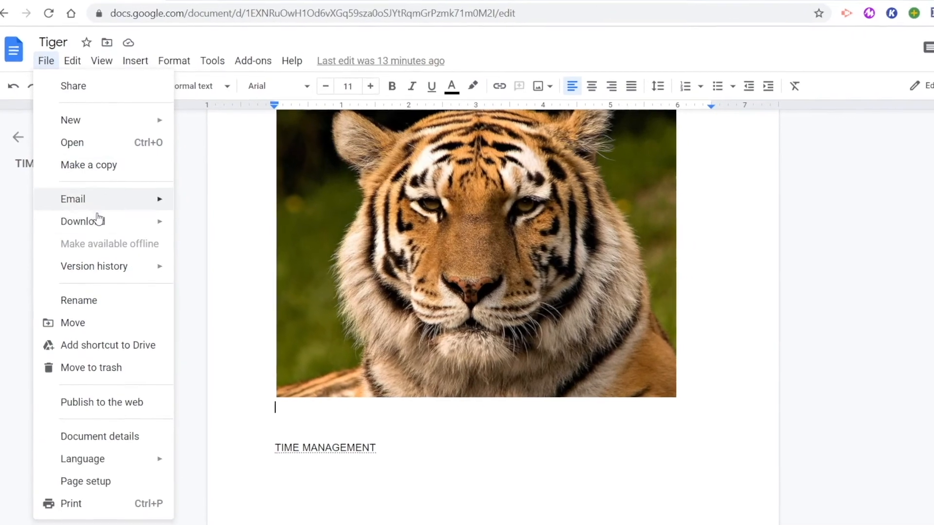
mouse_move(97, 223)
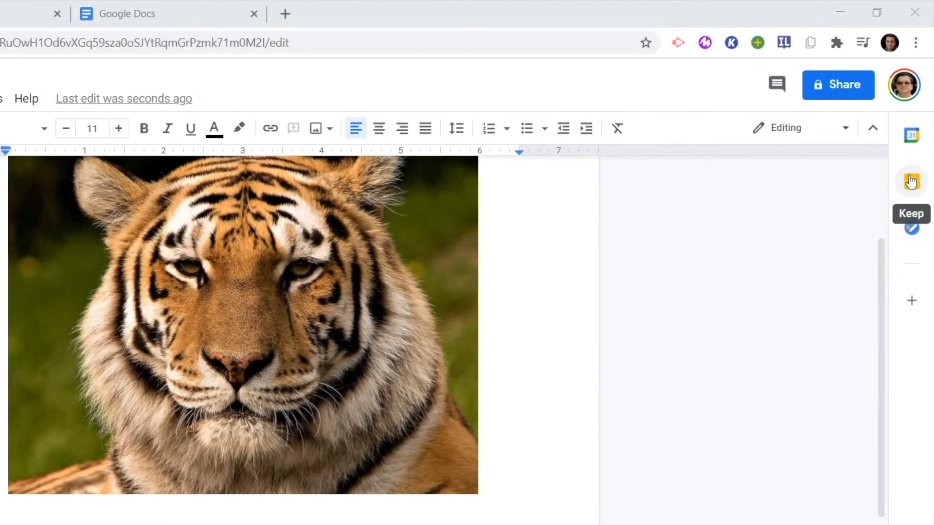
Step: Insert the Books to Read note from Keep below the TIME MANAGEMENT line
click(910, 181)
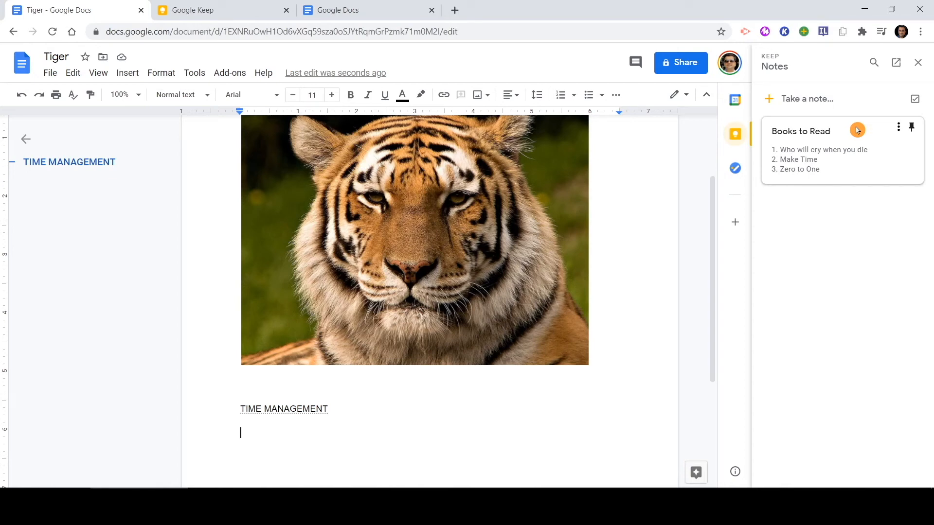
drag(857, 130, 255, 446)
scroll(403, 441, down, 3)
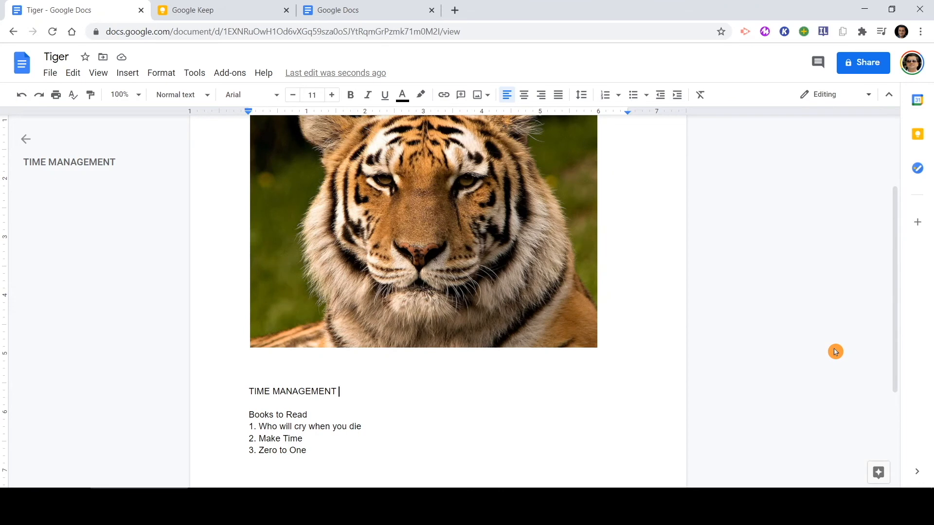
Step: Add a hyphen after TIME MANAGEMENT on the line above the Books to Read list
scroll(642, 302, down, 3)
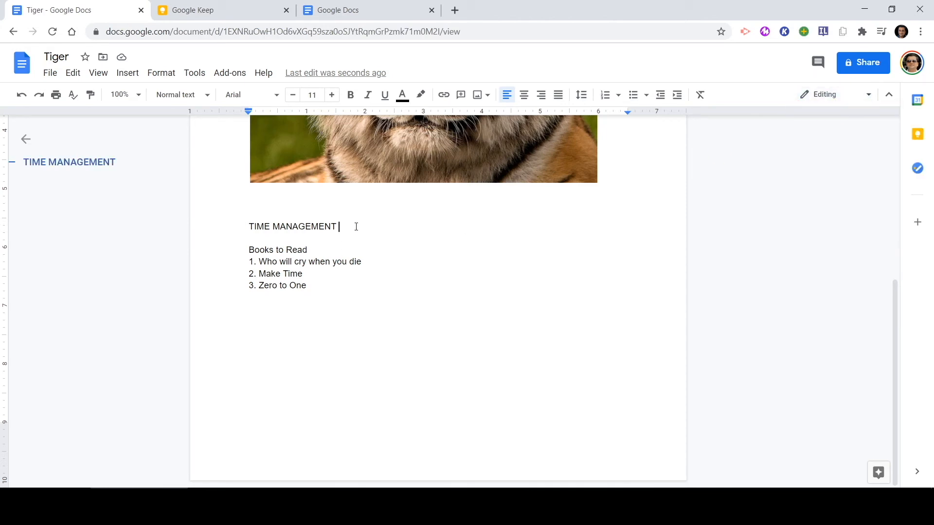
text(- rgm)
key(BackSpace)
key(BackSpace)
key(BackSpace)
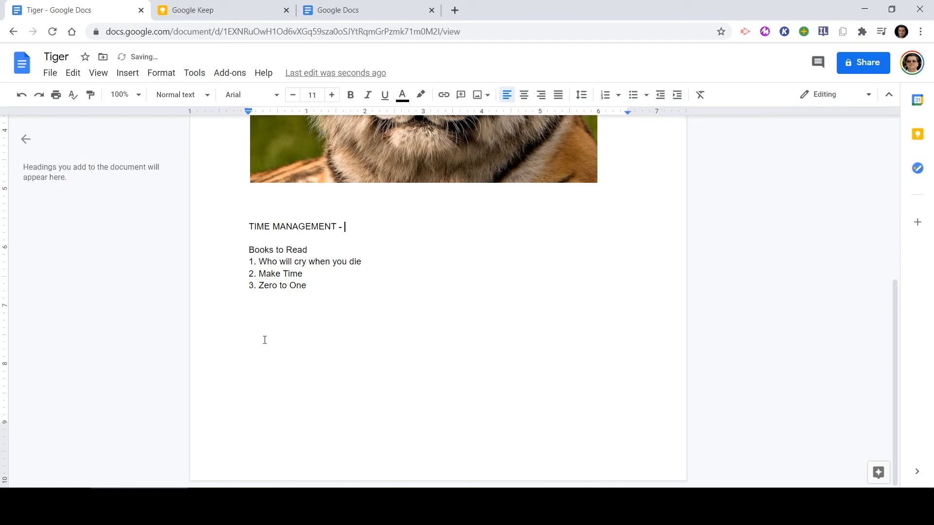
Step: Switch the Tiger document to Viewing mode and bring the Books to Read list into view
click(868, 99)
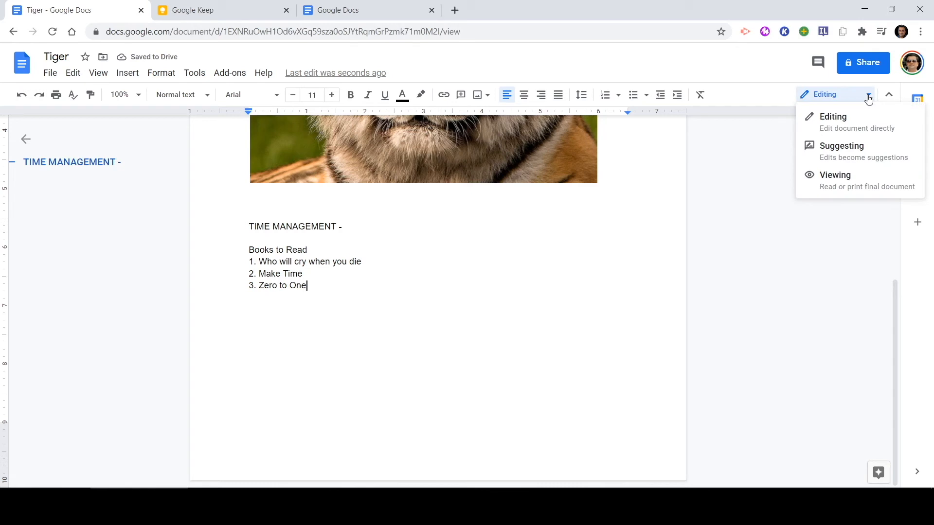
click(844, 187)
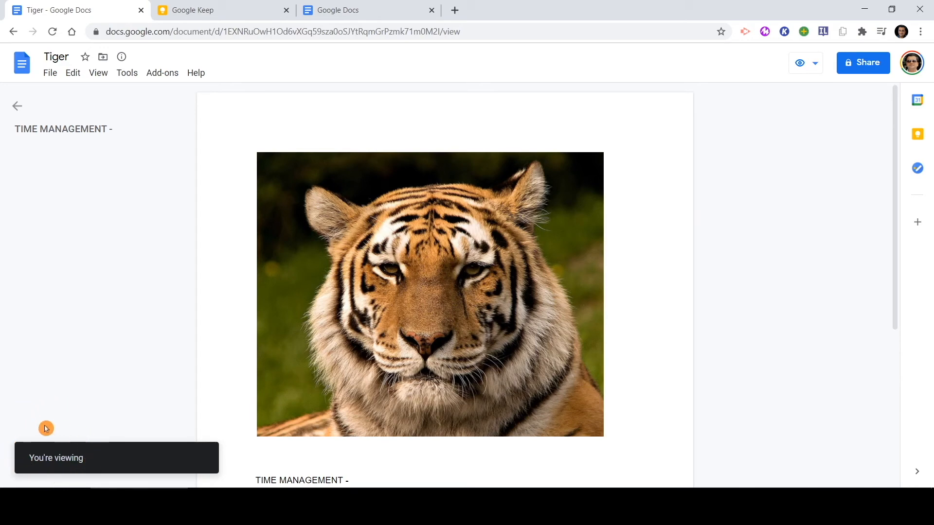
scroll(548, 315, down, 4)
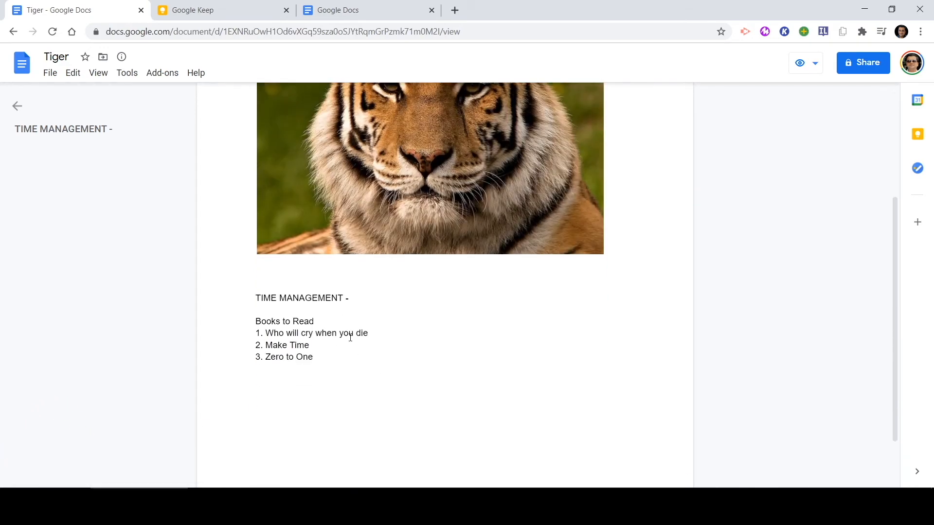
Step: Try selecting text in the Books to Read list and look through the document in Viewing mode
drag(341, 346, 354, 355)
click(354, 355)
double_click(423, 345)
scroll(663, 352, up, 4)
scroll(663, 352, down, 4)
scroll(665, 352, up, 2)
scroll(665, 352, up, 2)
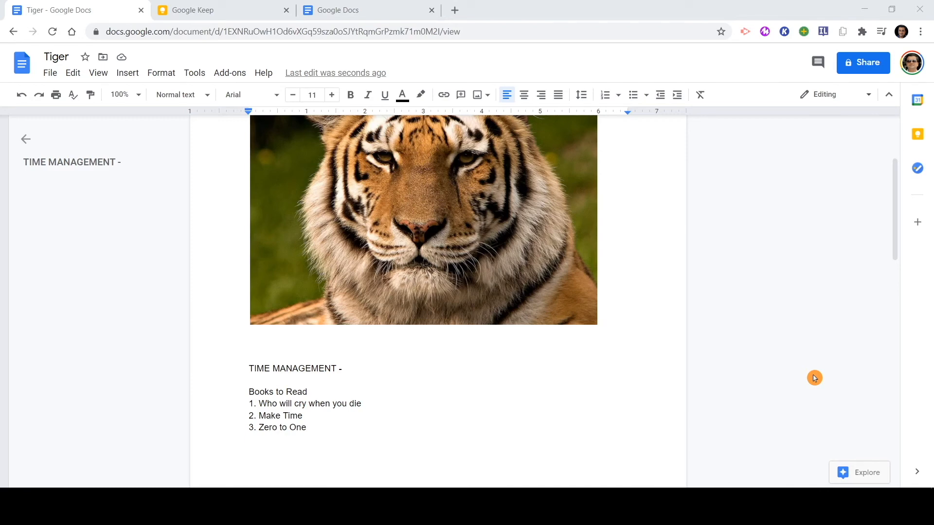
Step: Insert one blank line after the "How much time do you really have?" paragraph and two after the "In today's world" paragraph
scroll(705, 320, down, 10)
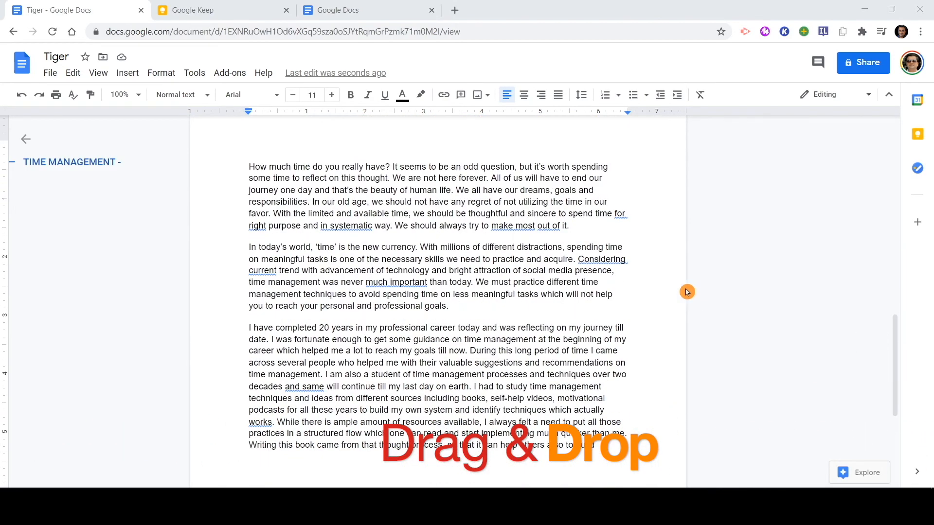
drag(247, 166, 584, 224)
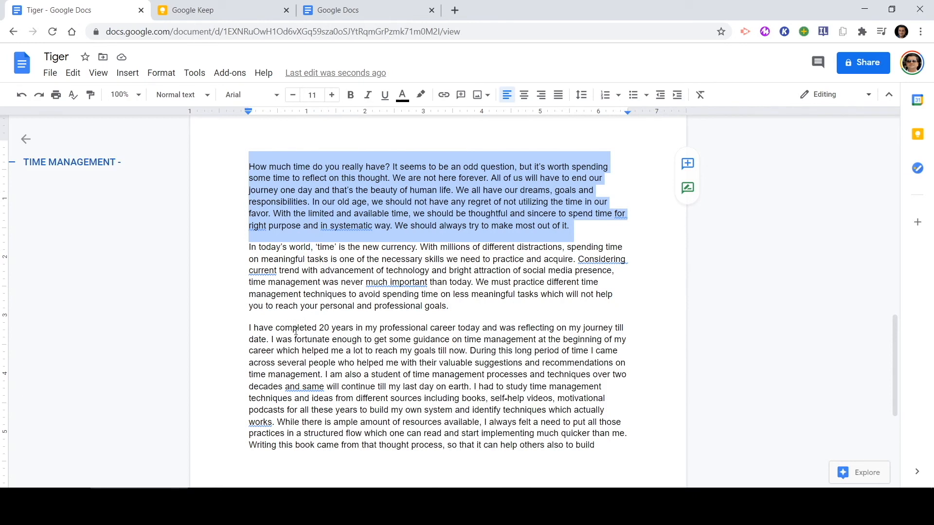
click(585, 232)
key(Return)
click(474, 329)
key(Return)
key(Return)
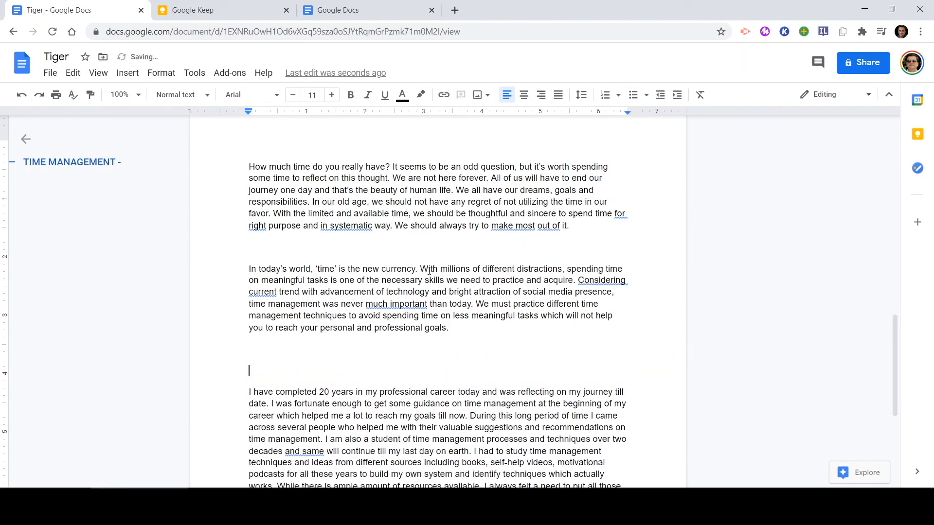
Step: Move the "How much time do you really have?" paragraph to the blank space above "I have completed 20 years"
drag(571, 236, 224, 162)
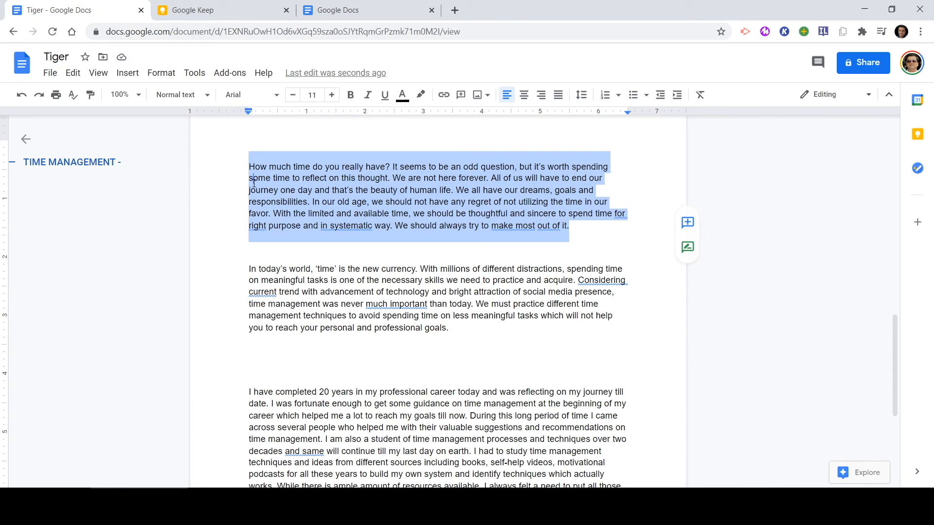
drag(253, 364, 253, 364)
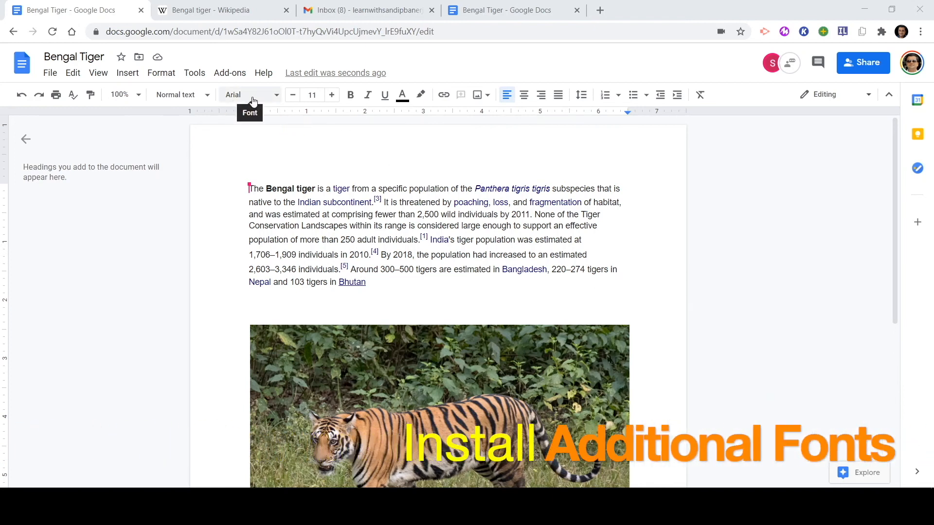
Step: Look through the font list in the Bengal Tiger document and open the catalogue of additional fonts
click(277, 96)
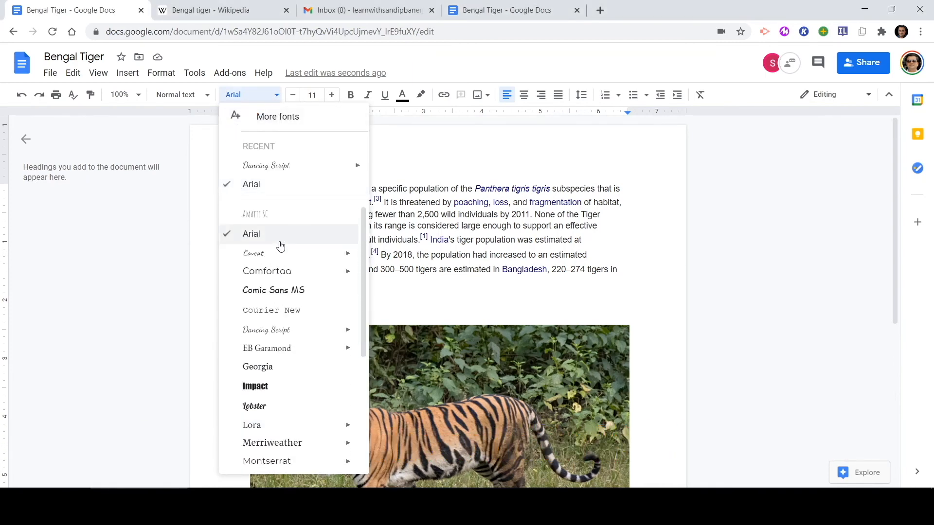
scroll(281, 241, down, 4)
scroll(281, 248, up, 4)
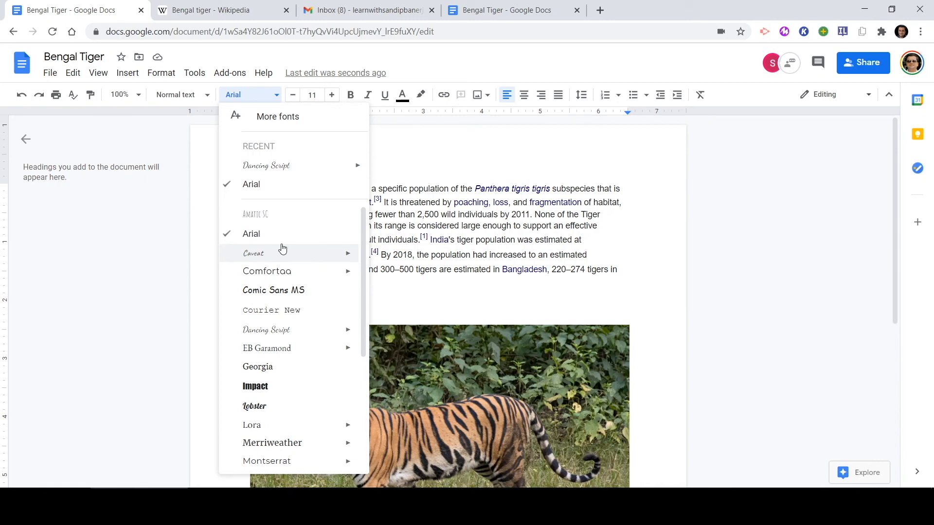
scroll(282, 249, down, 4)
scroll(282, 253, up, 4)
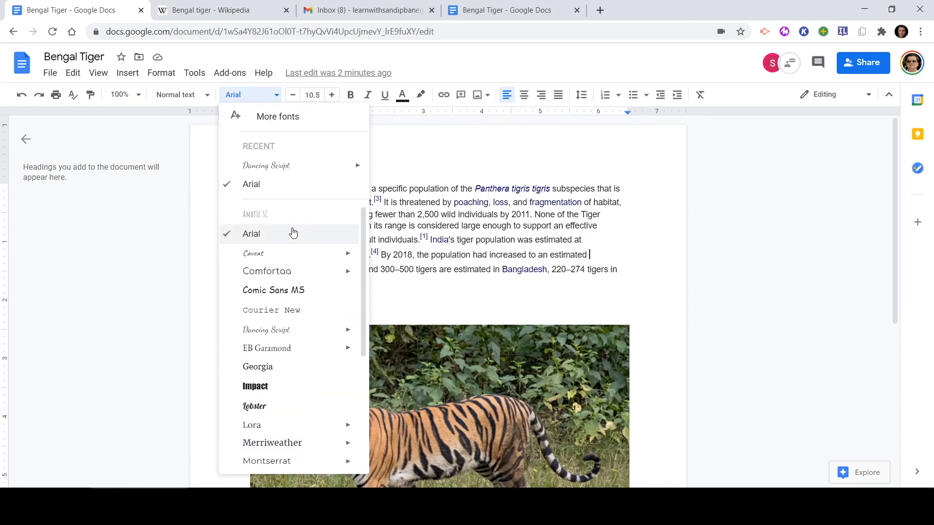
click(265, 117)
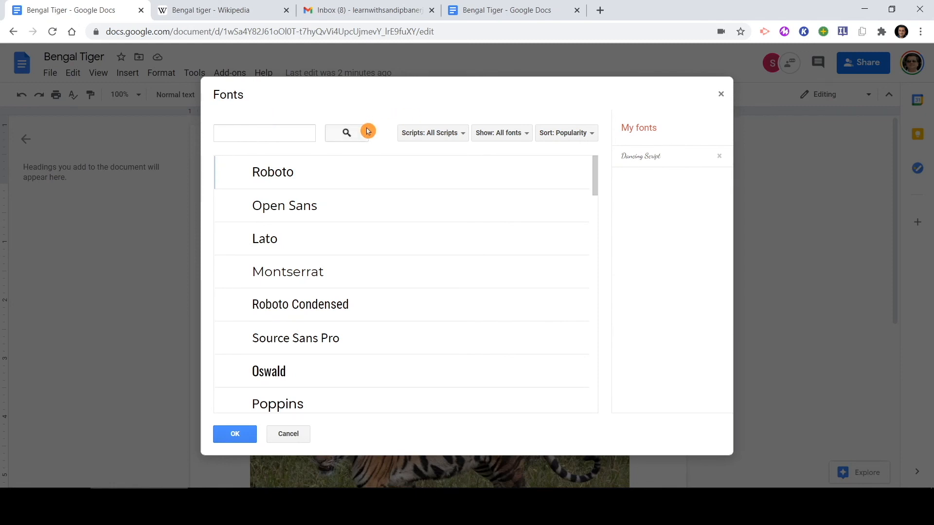
Step: Filter the additional fonts to Handwriting and check the script and sort order choices, keeping the sorting by Popularity
click(461, 138)
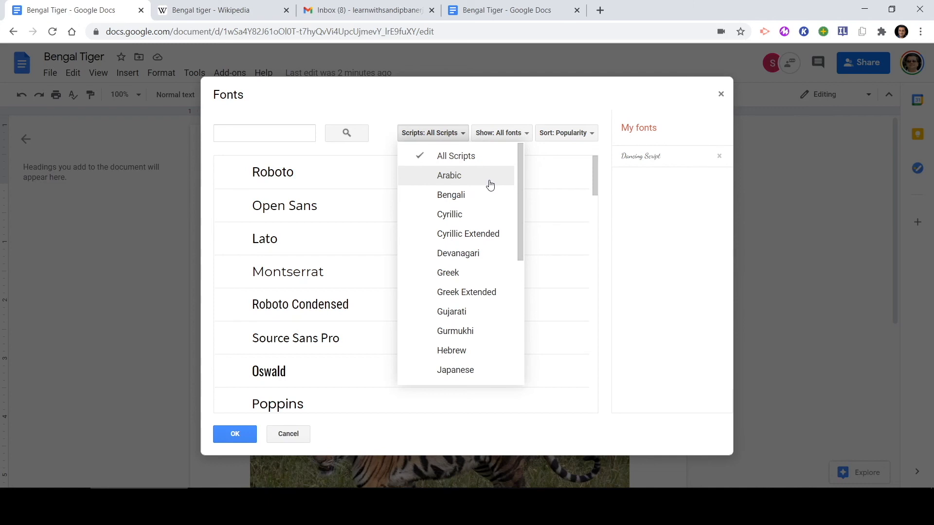
click(522, 135)
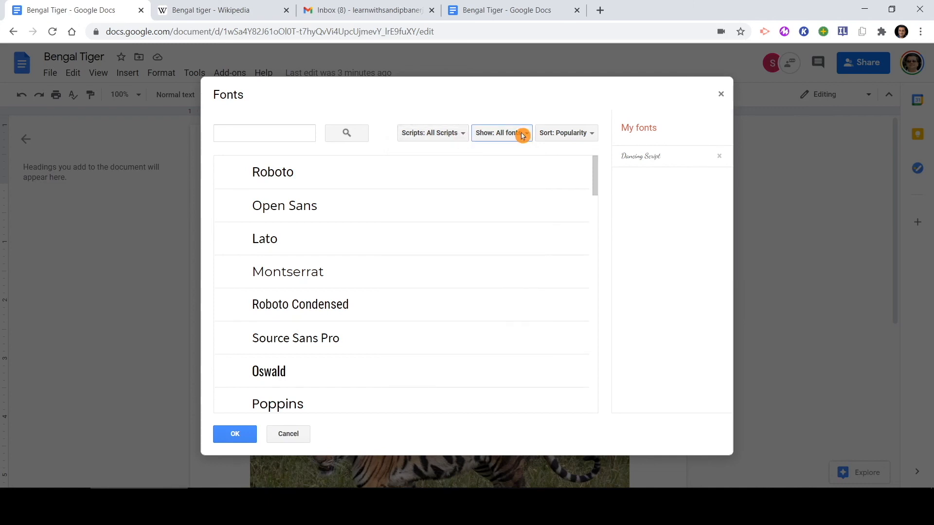
click(522, 135)
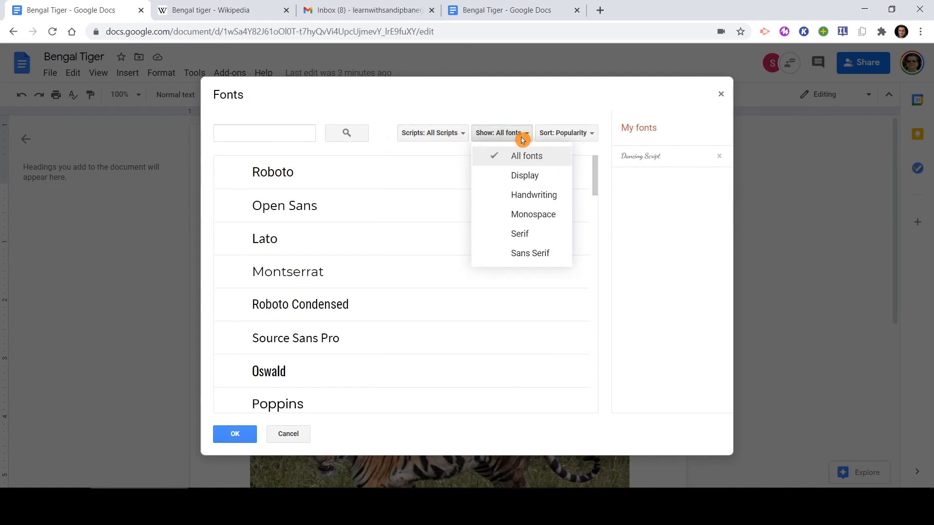
click(529, 201)
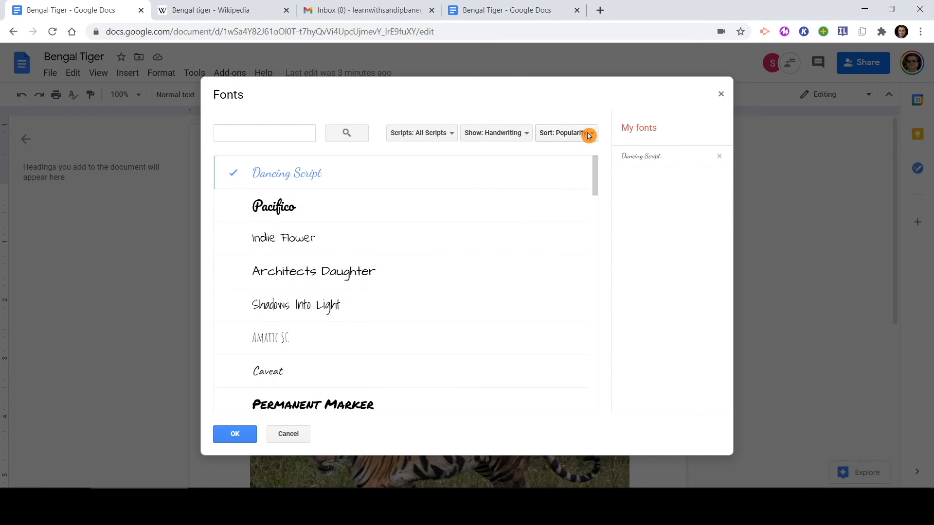
click(589, 135)
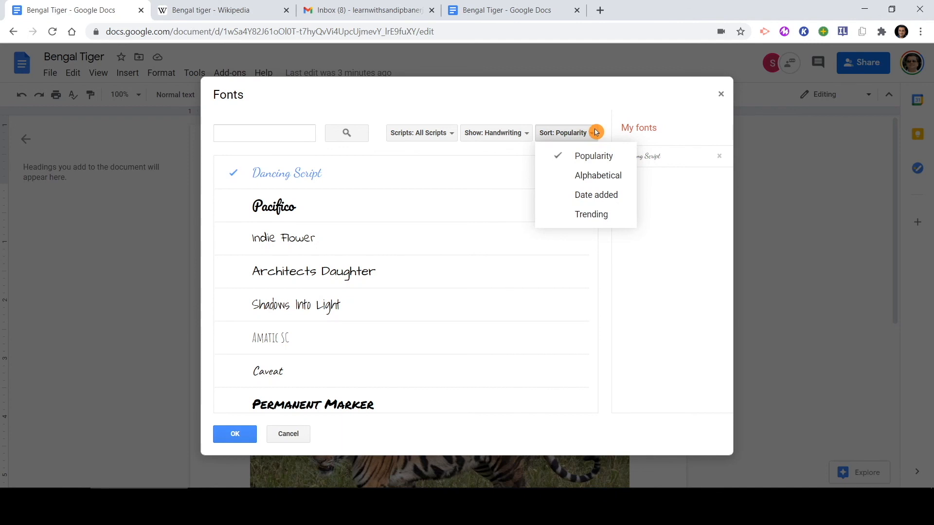
click(595, 132)
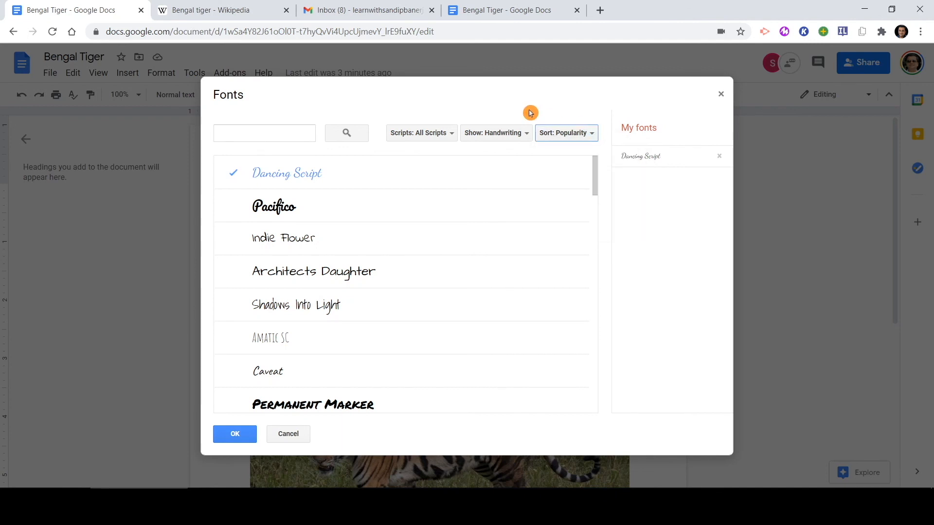
Step: Add the handwriting font Parisienne to My fonts and confirm the font selection
scroll(351, 304, down, 7)
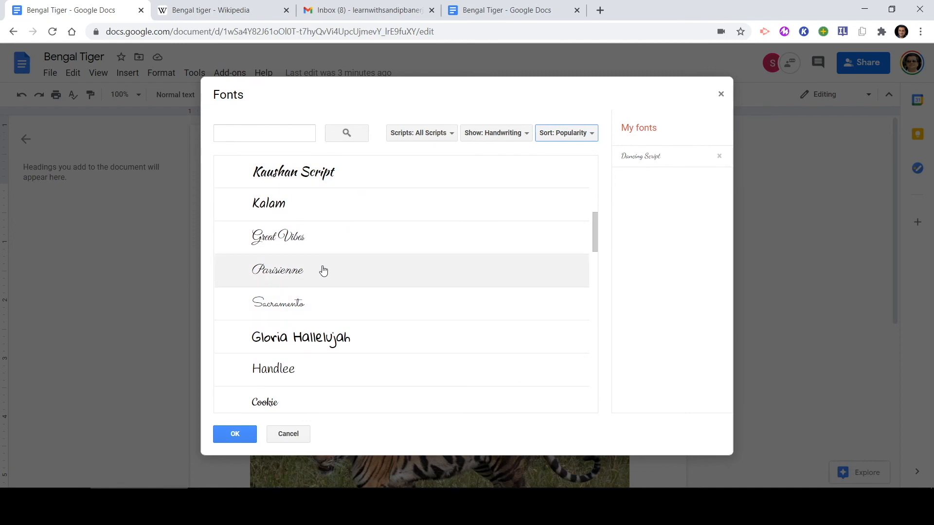
click(275, 283)
click(627, 162)
click(632, 187)
click(229, 436)
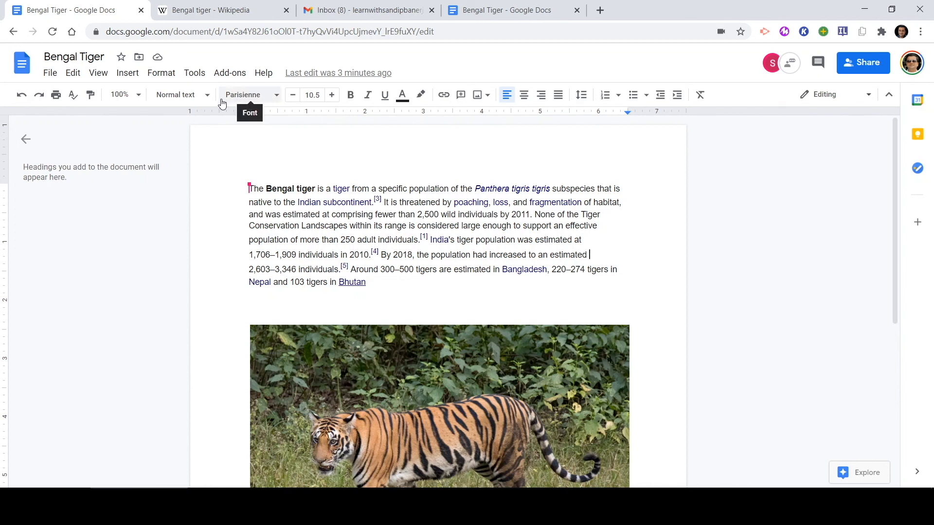
Step: Set the font of the blank line between the Bengal tiger paragraph and the image to Parisienne
click(271, 305)
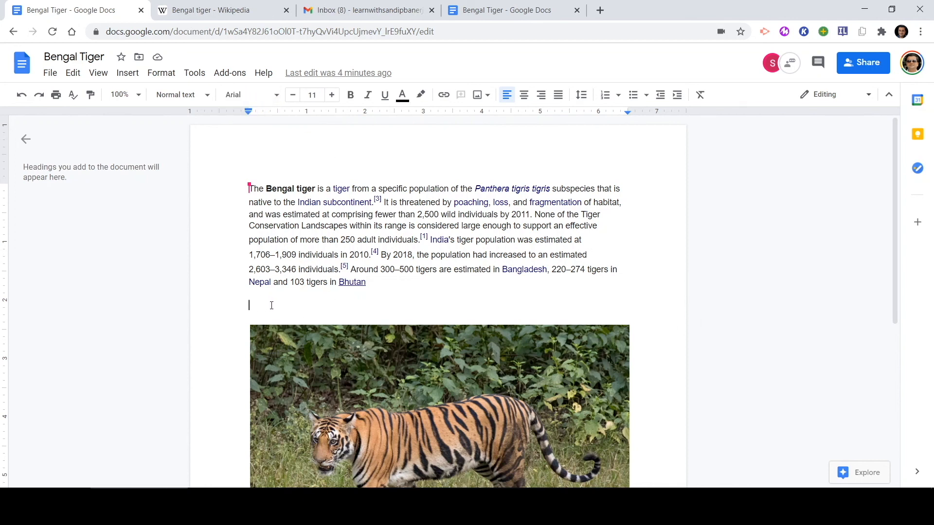
click(277, 96)
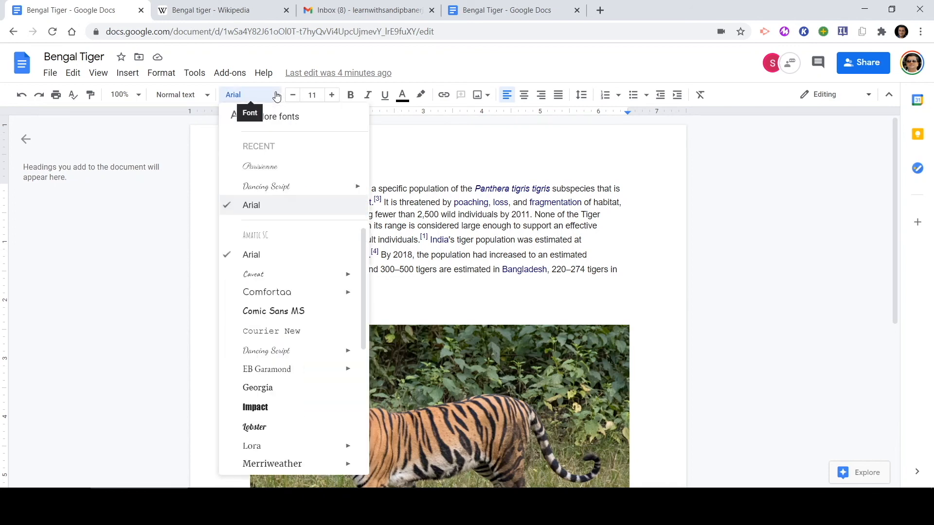
click(268, 170)
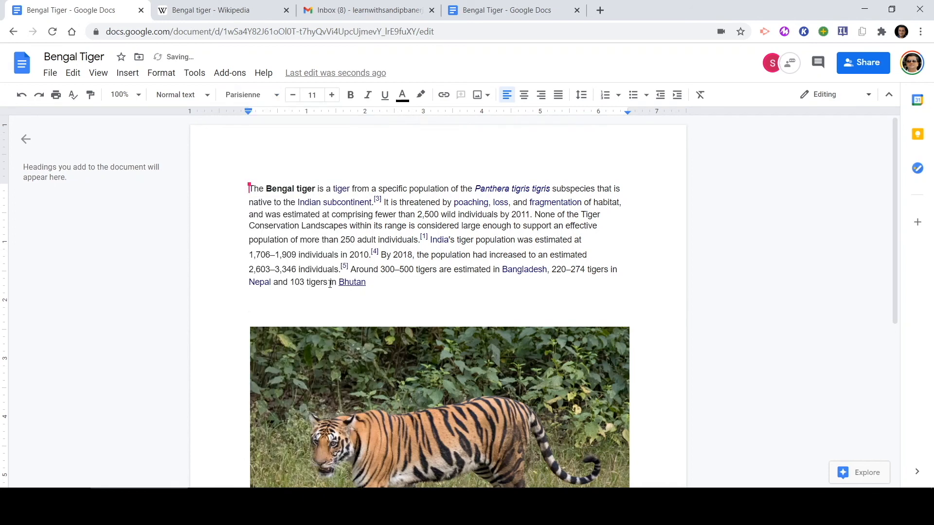